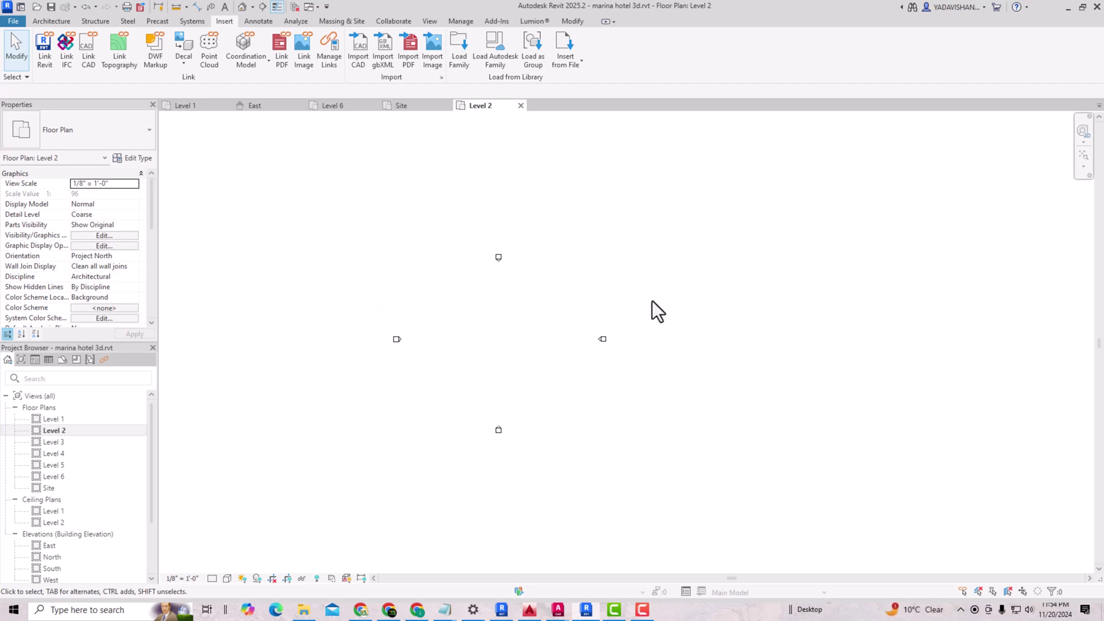
Link 2-6 floor plan layout.dwg into Level 2 with Auto-Detect units and Manual - Center positioning
scroll(547, 301, up, 2)
click(93, 67)
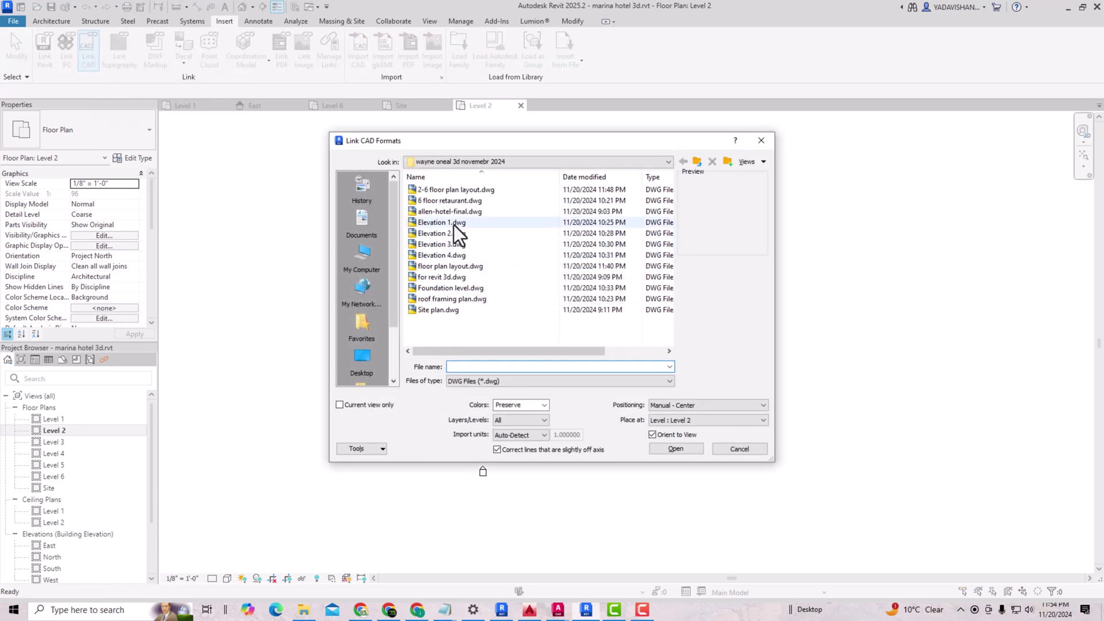
click(448, 192)
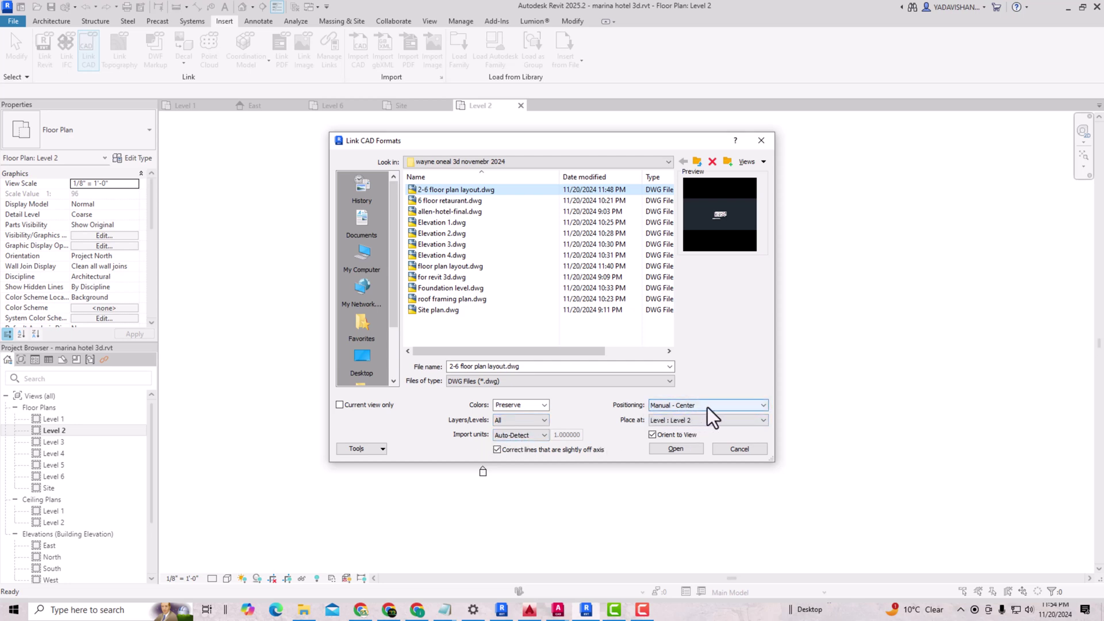
click(534, 436)
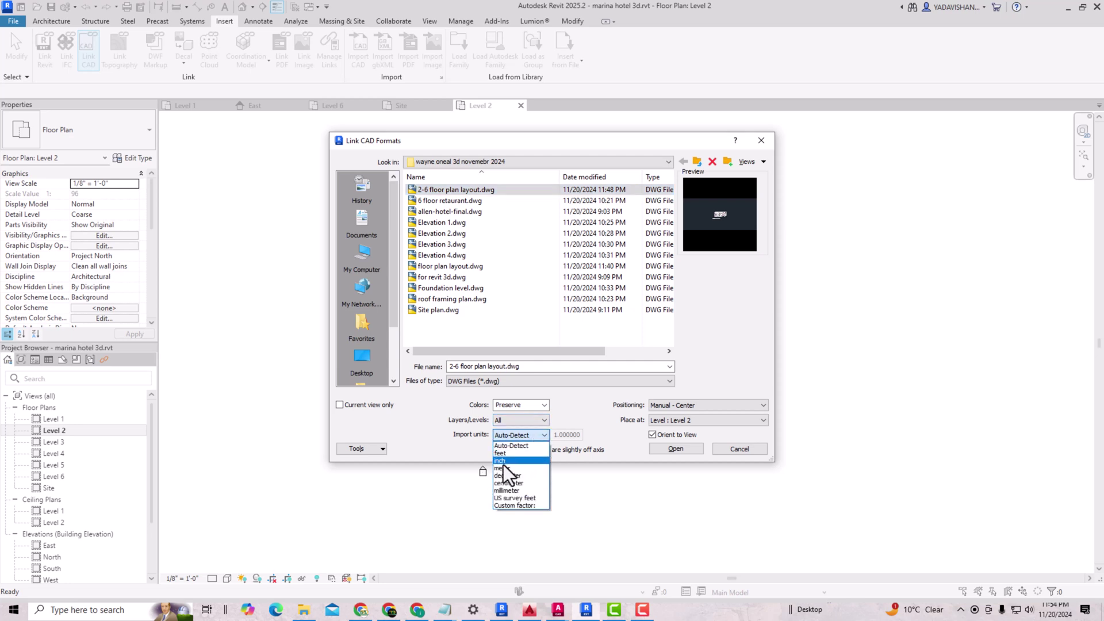
click(522, 434)
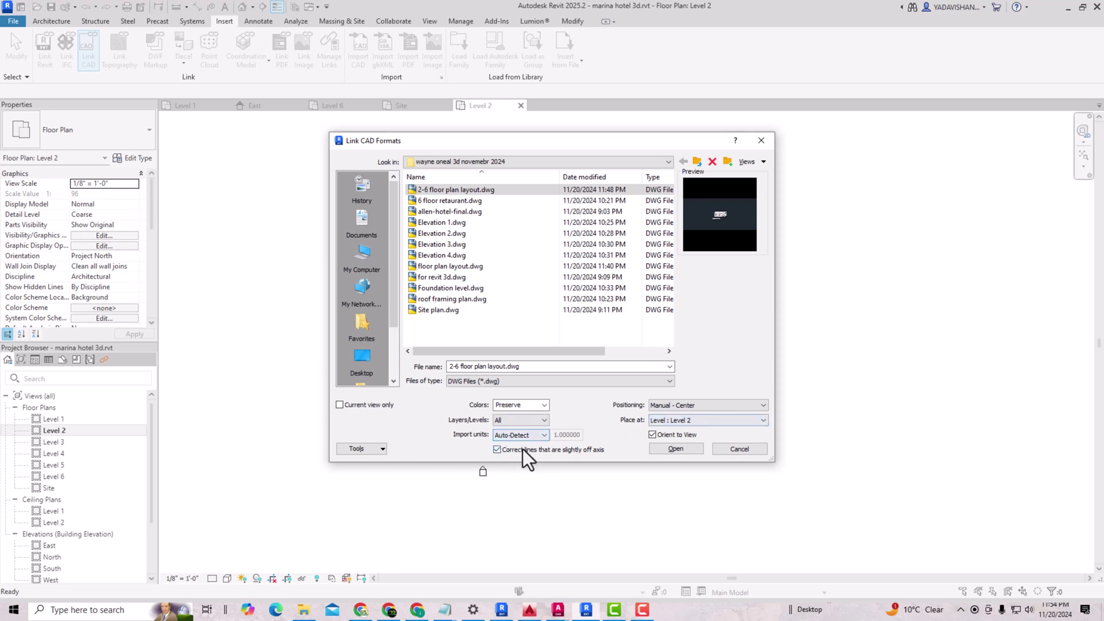
click(675, 448)
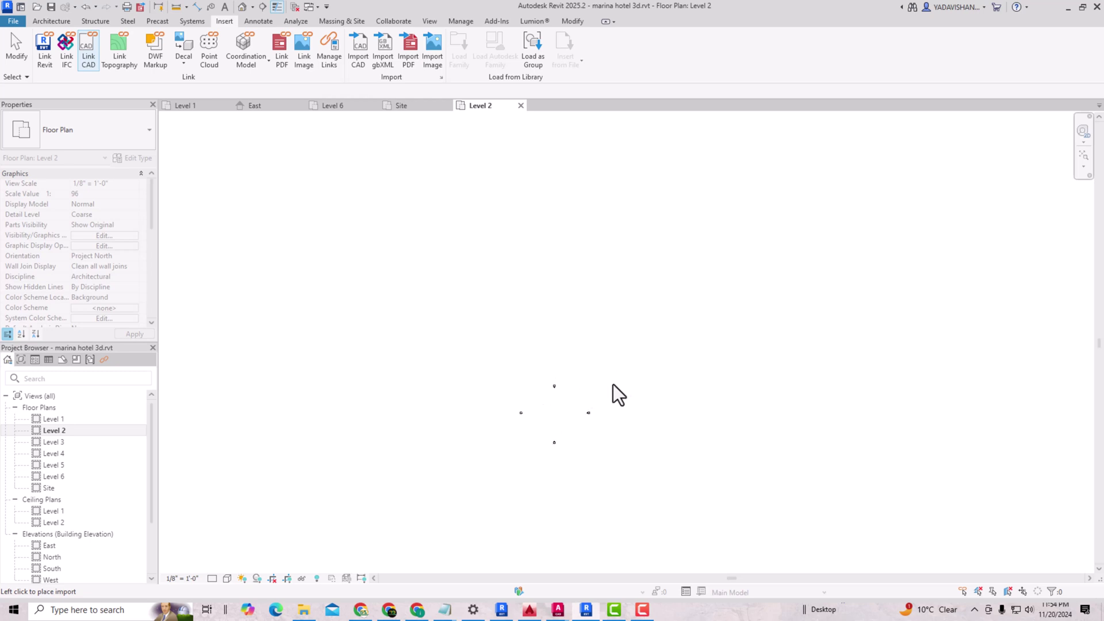
Link 6 floor retaurant.dwg, accepting the 20-mile extents warning and closing the not-located notice
scroll(561, 413, up, 2)
click(88, 56)
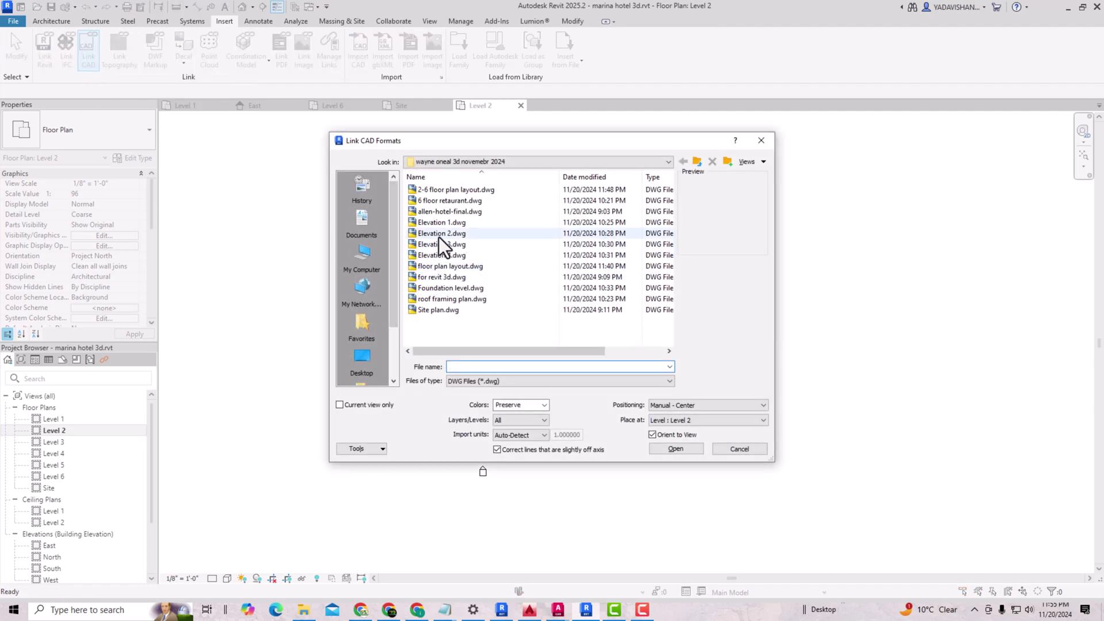
click(446, 201)
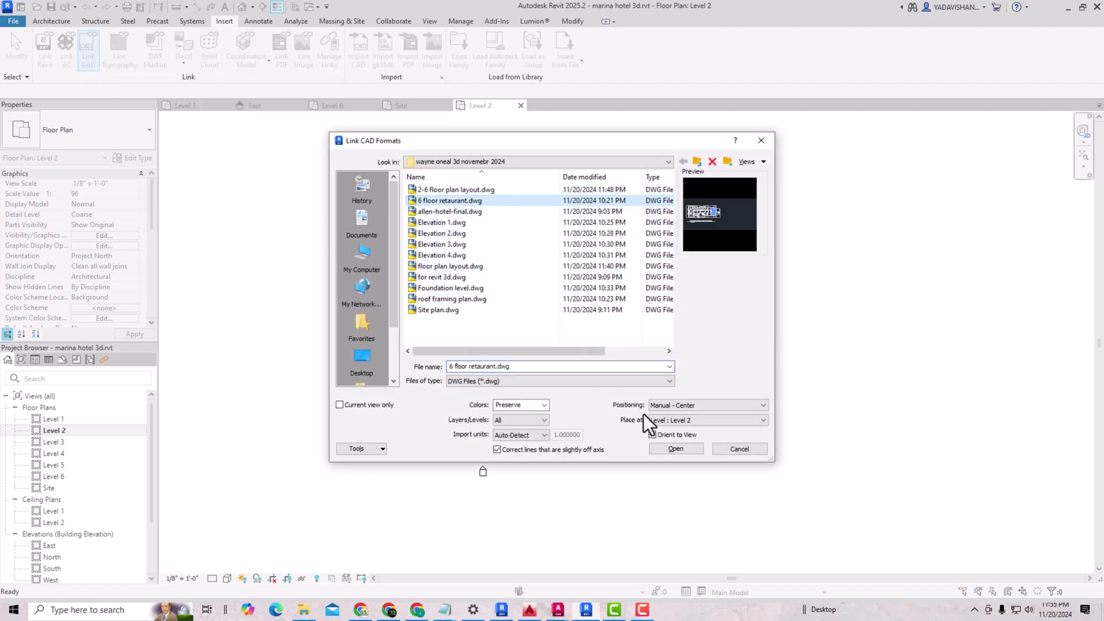
click(672, 448)
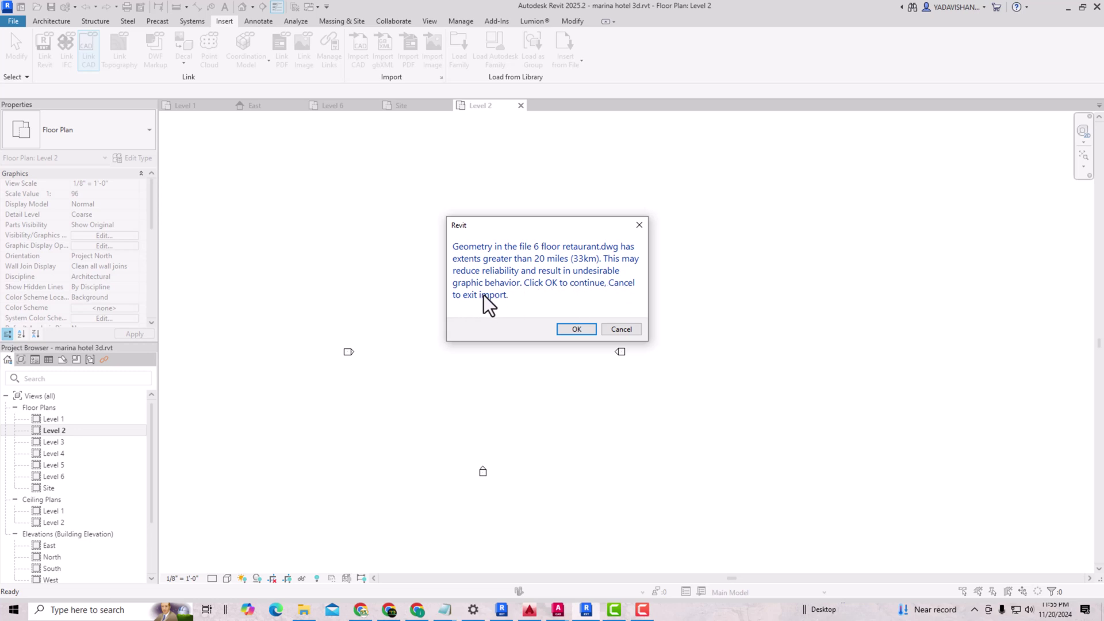
click(622, 329)
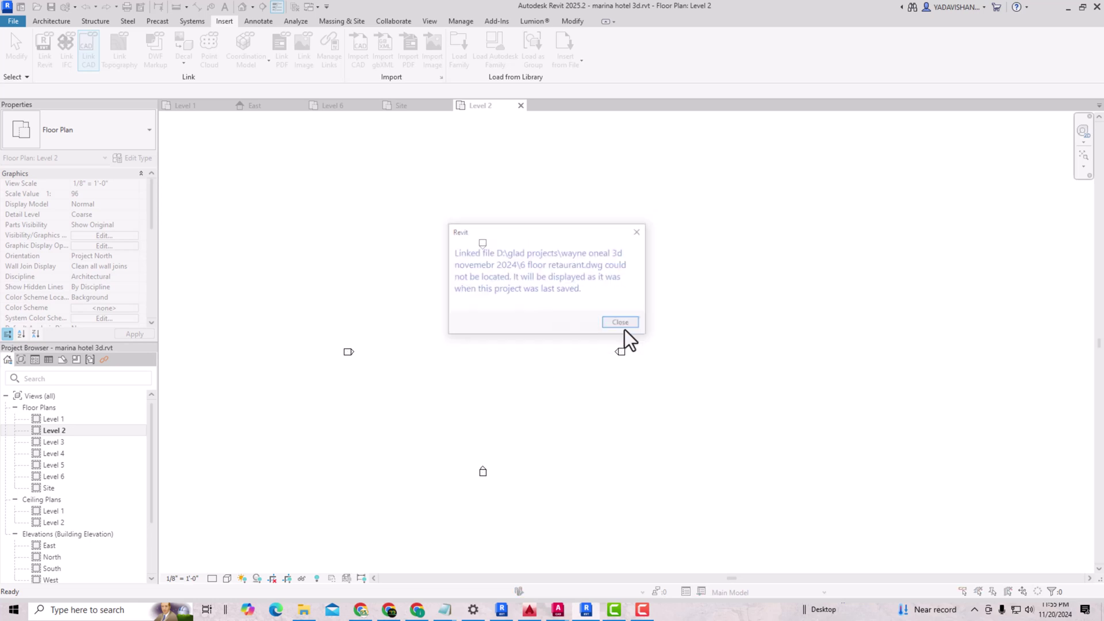
click(622, 324)
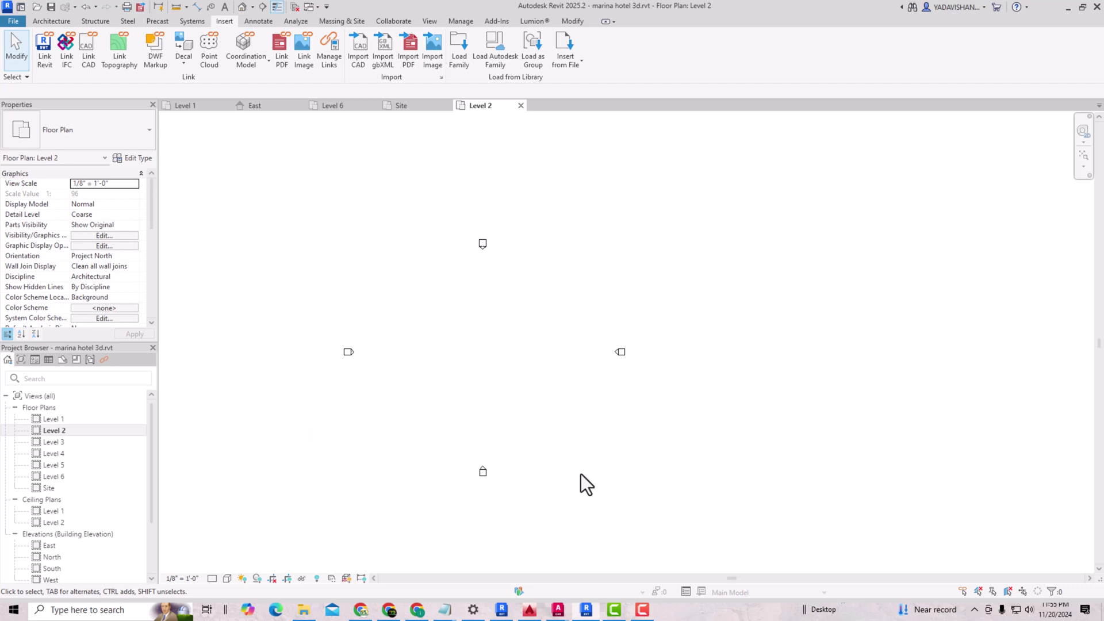
In the project's drawings folder, bring up the Open with apps for 6 floor retaurant.dwg
mouse_move(303, 609)
click(311, 552)
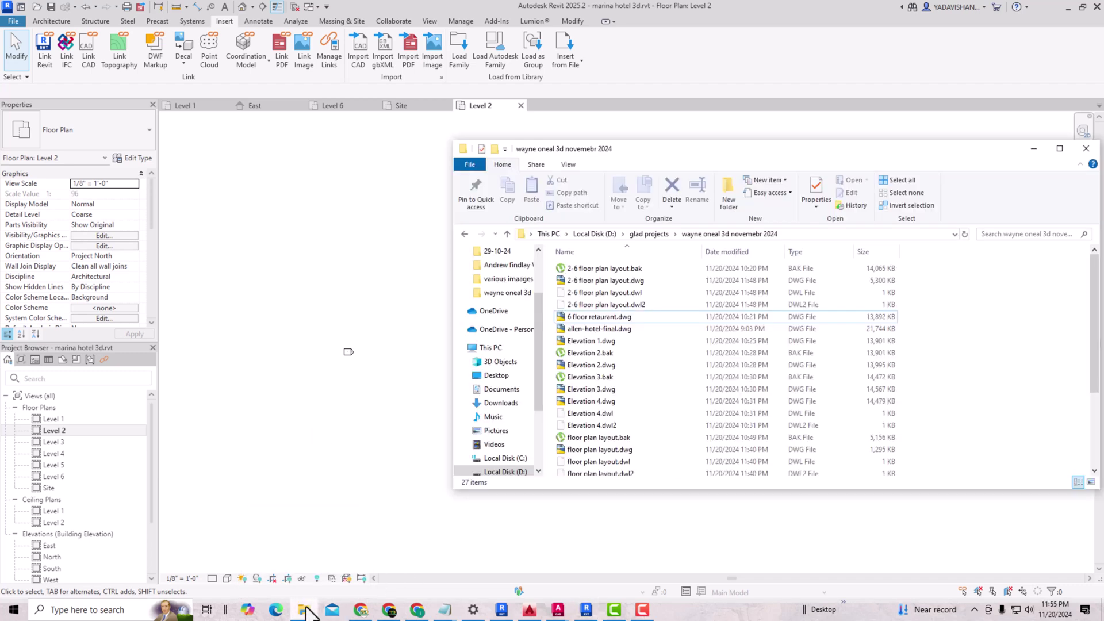
right_click(589, 319)
mouse_move(622, 140)
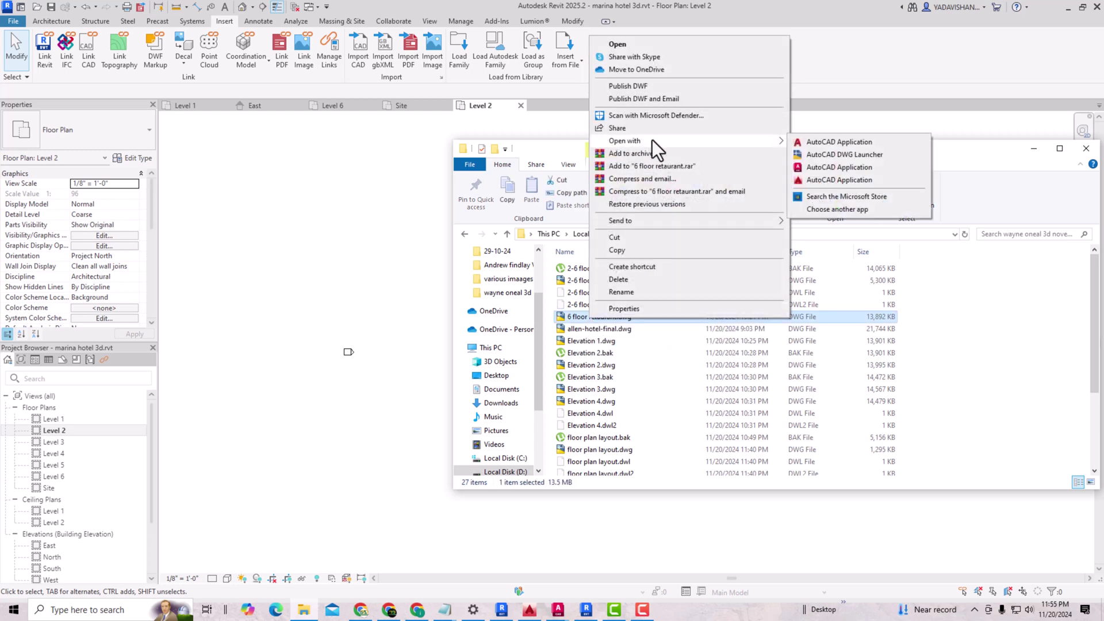
Open the drawing in AutoCAD, leaving dense hatch patterns unconverted and dismissing missing references
click(815, 168)
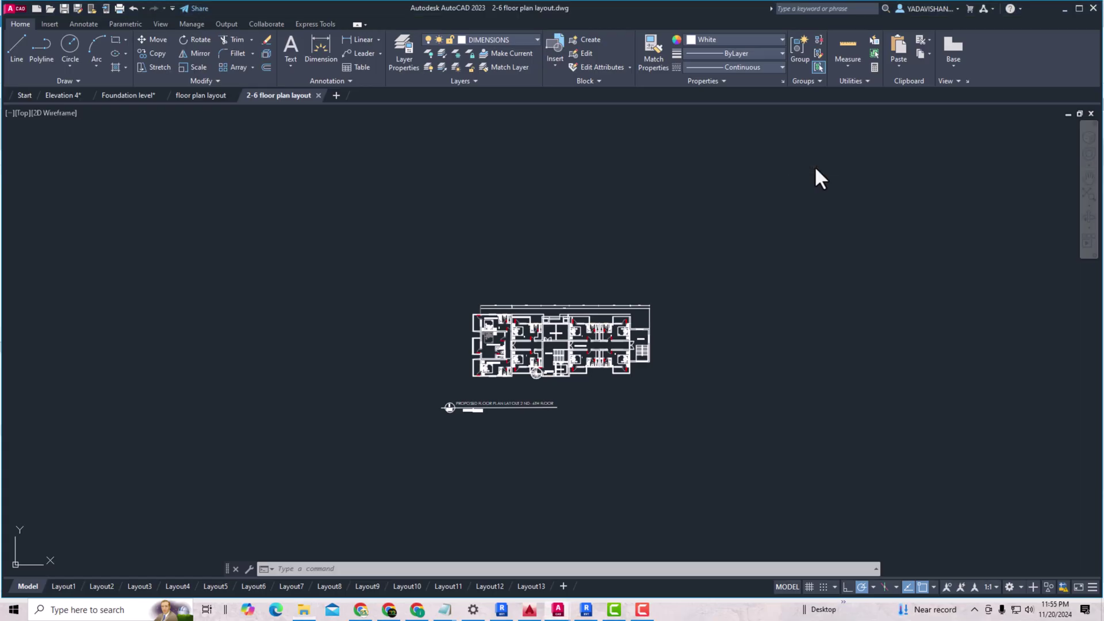
click(530, 276)
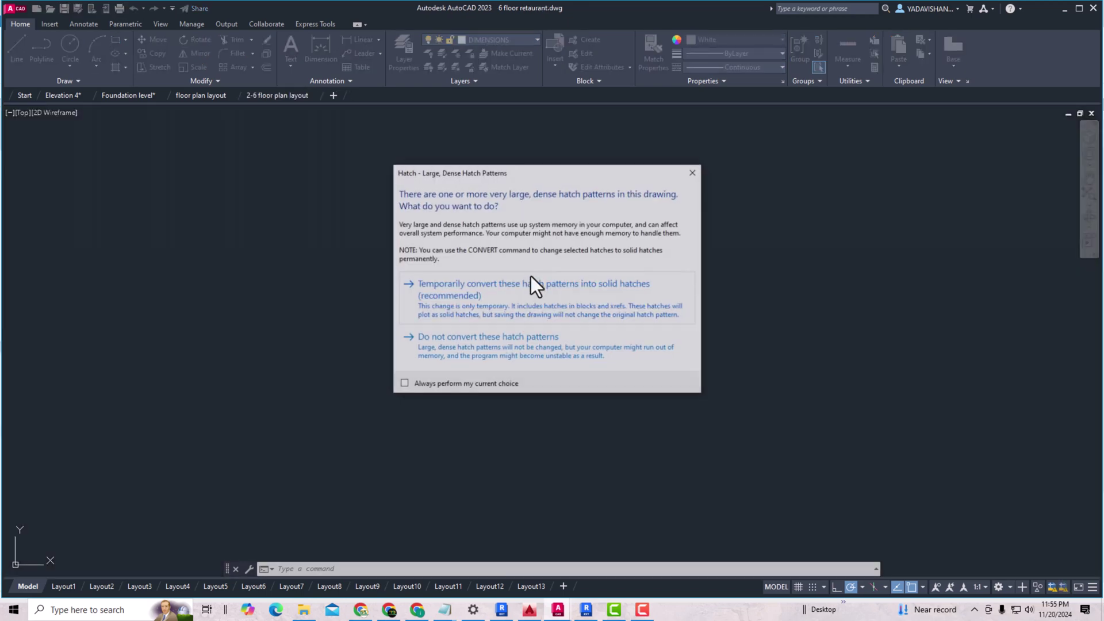
click(504, 346)
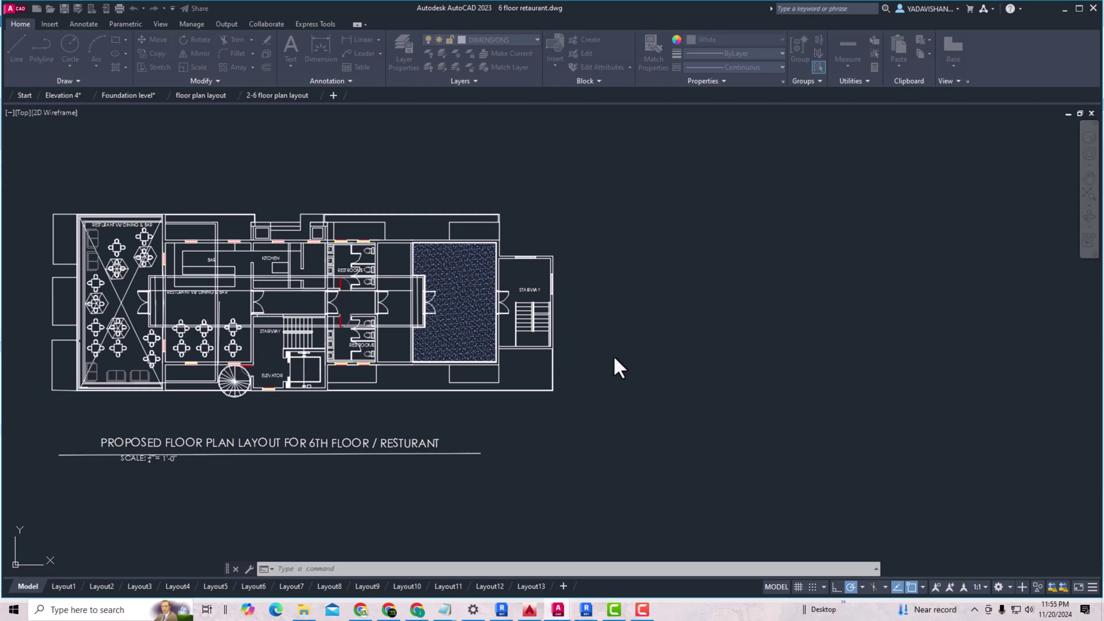
click(532, 291)
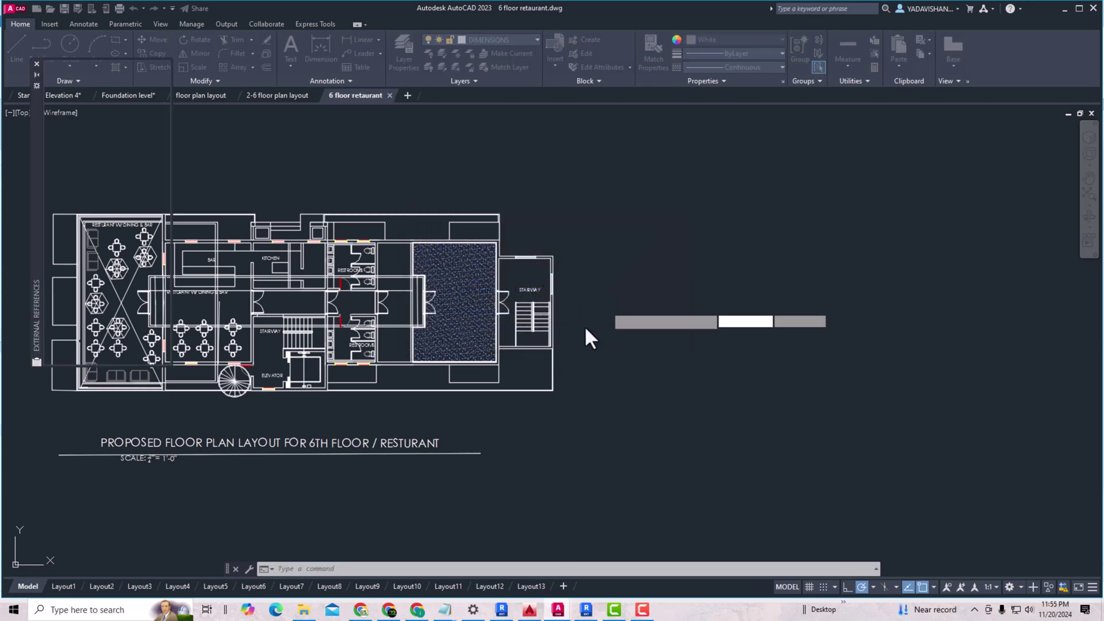
Close the external references list and reframe the view on the floor plan
click(614, 356)
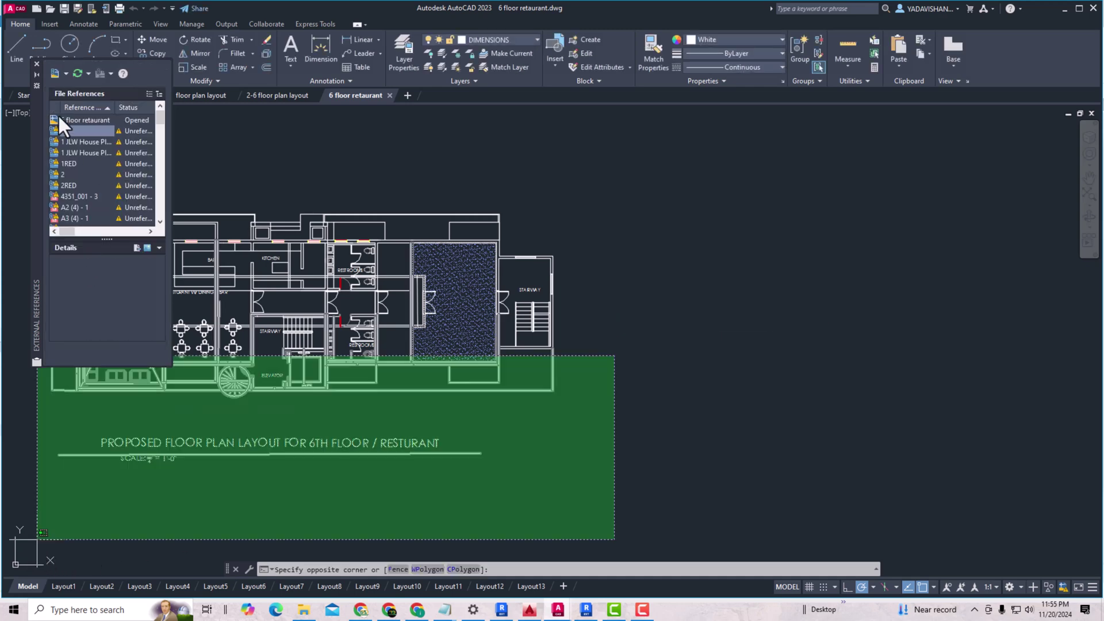
click(36, 64)
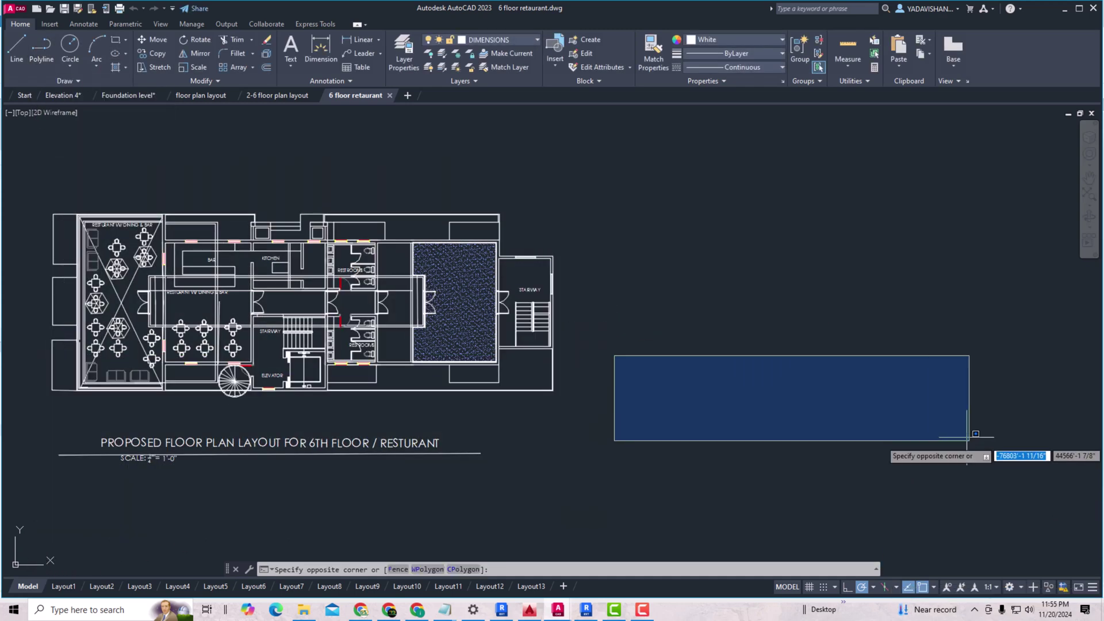
click(855, 385)
scroll(437, 361, down, 6)
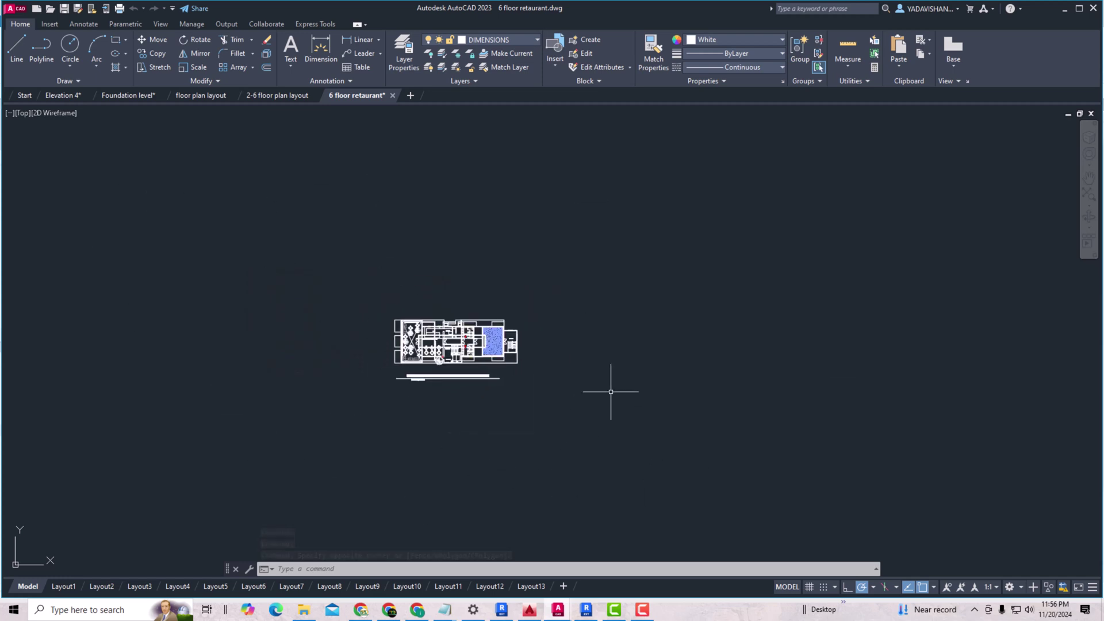
mouse_move(558, 613)
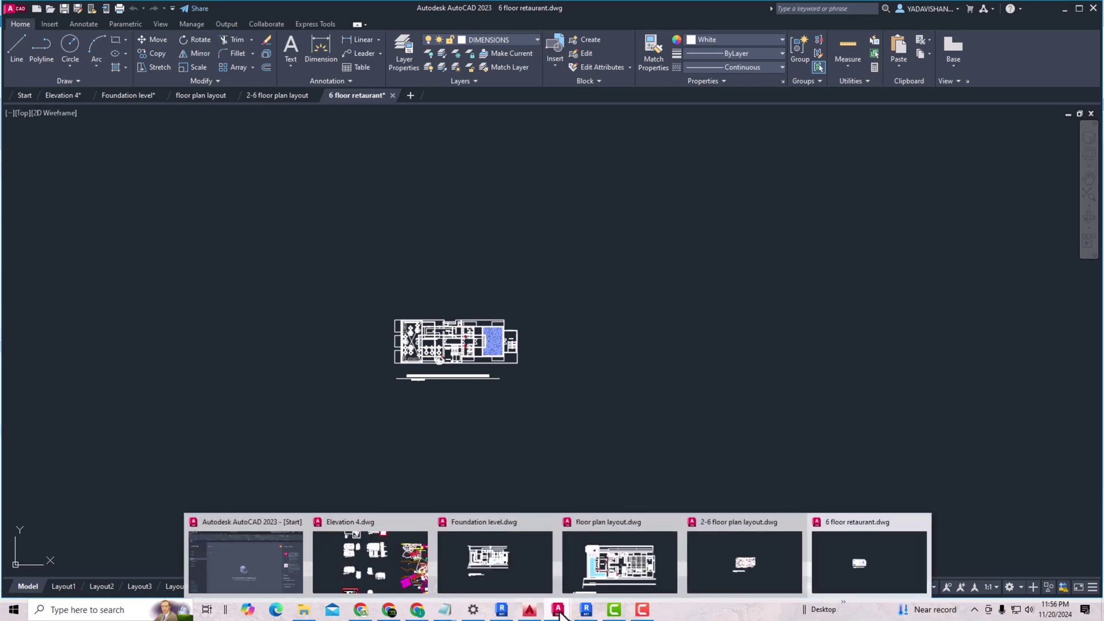
click(393, 545)
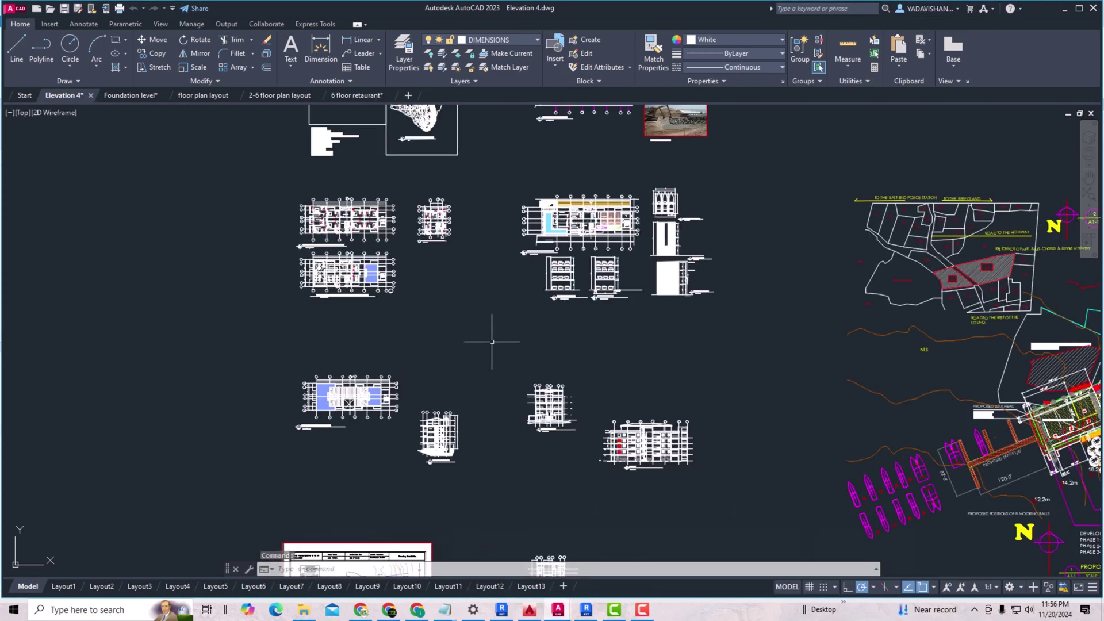
scroll(601, 325, up, 5)
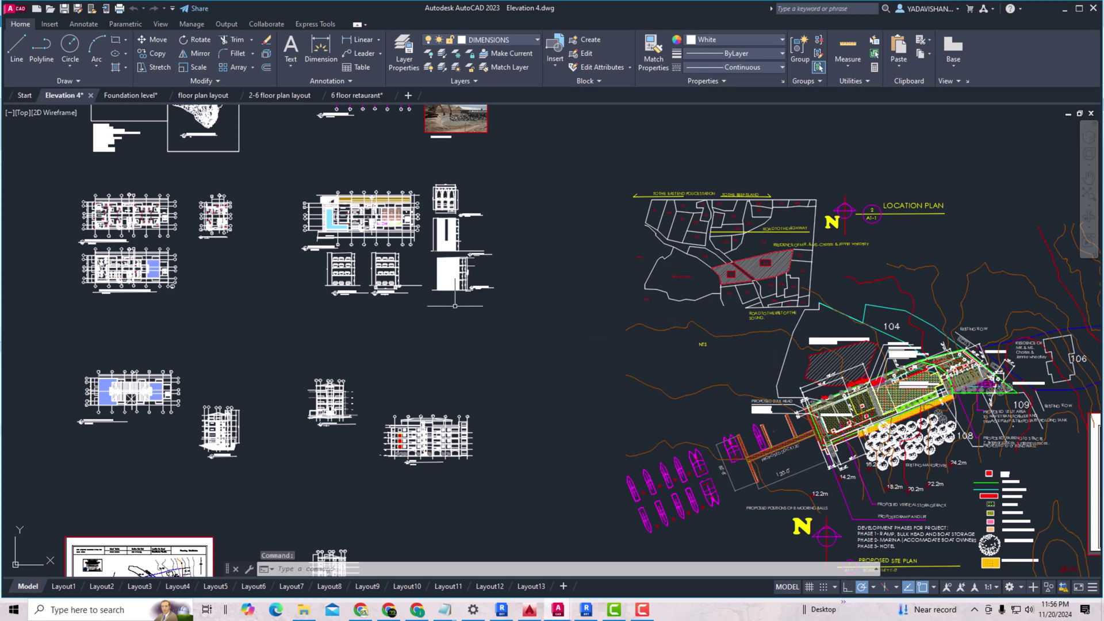
scroll(468, 306, down, 3)
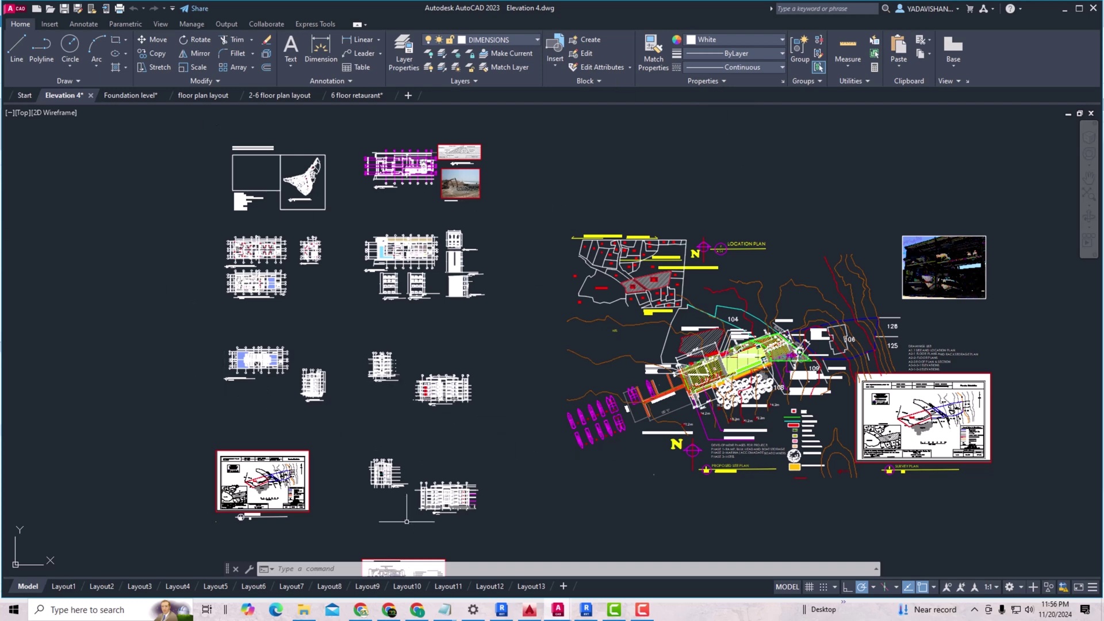
mouse_move(558, 611)
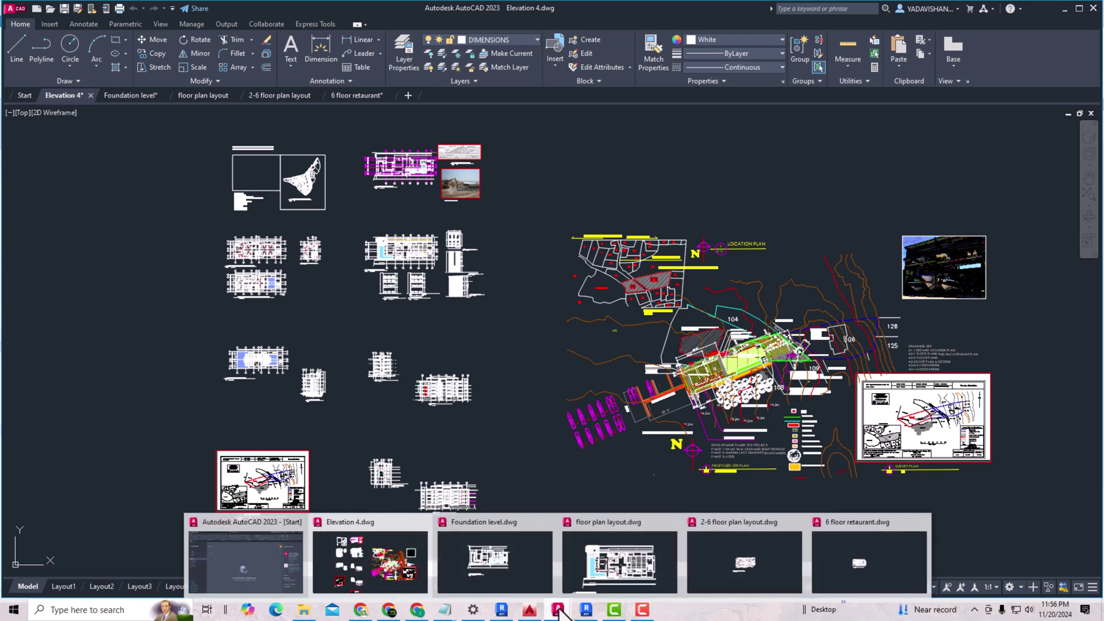
click(849, 549)
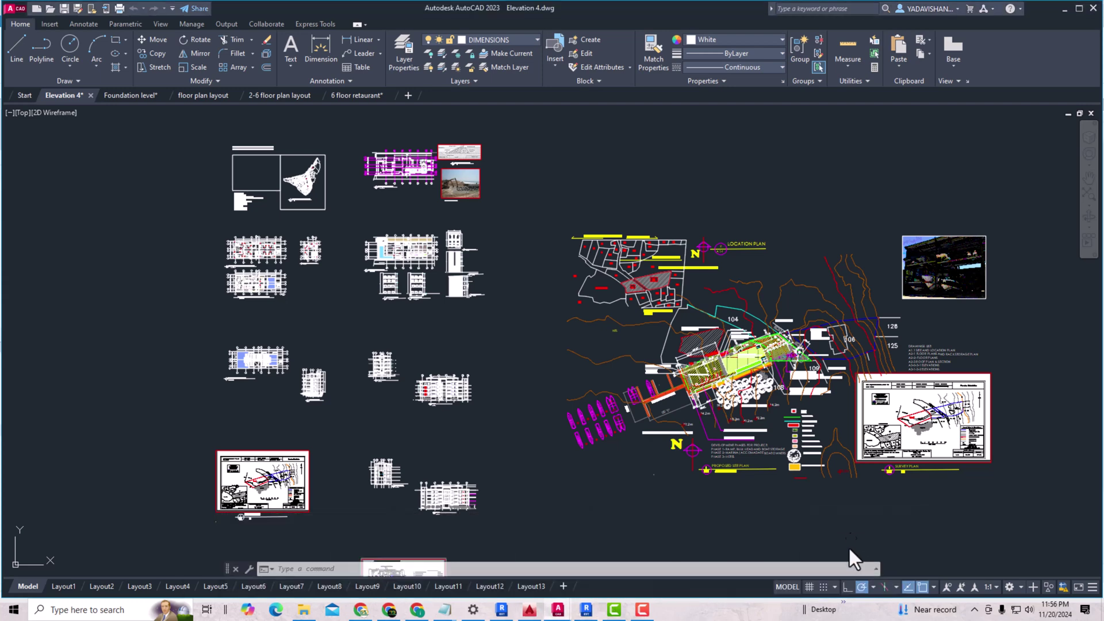
scroll(585, 348, up, 2)
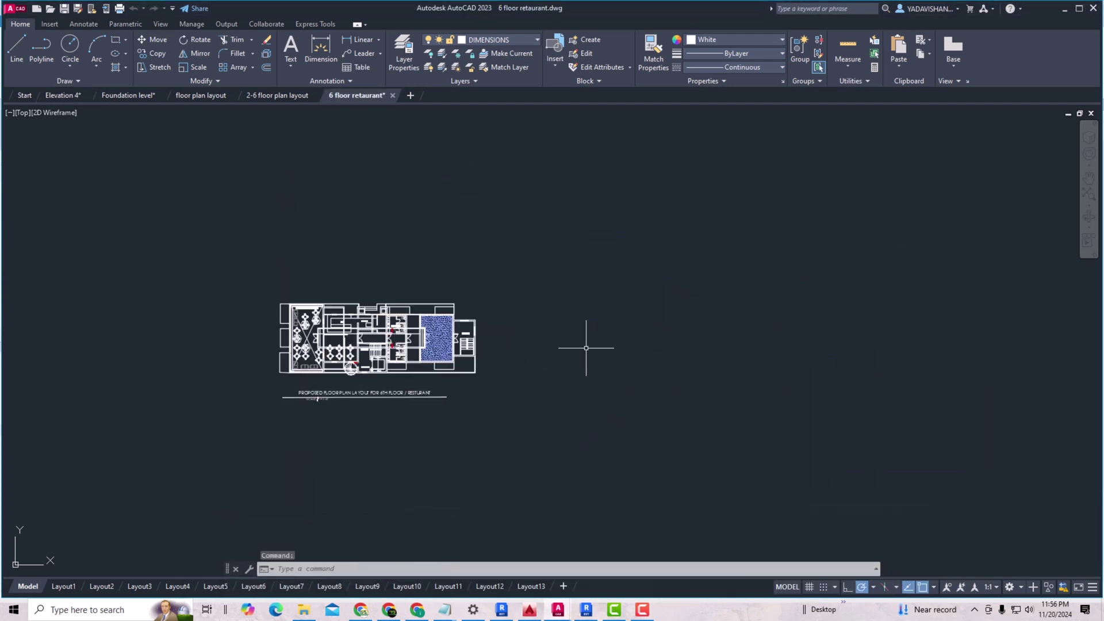
Create Drawing1 and set its units (UN) to Architectural length with Feet insertion scale
click(411, 95)
mouse_move(409, 95)
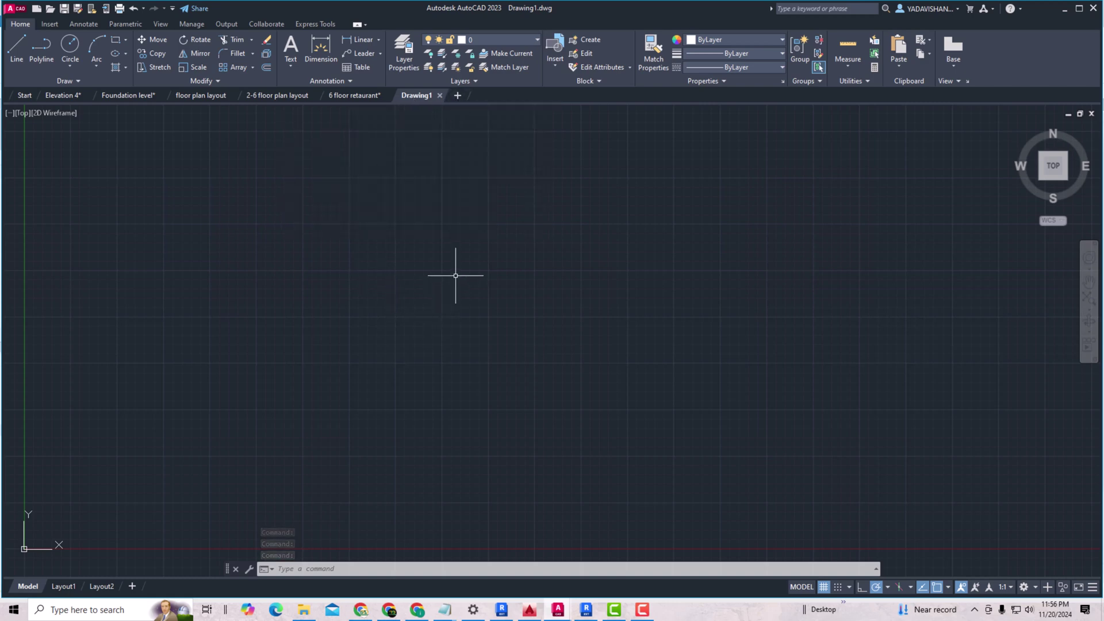
text(UN)
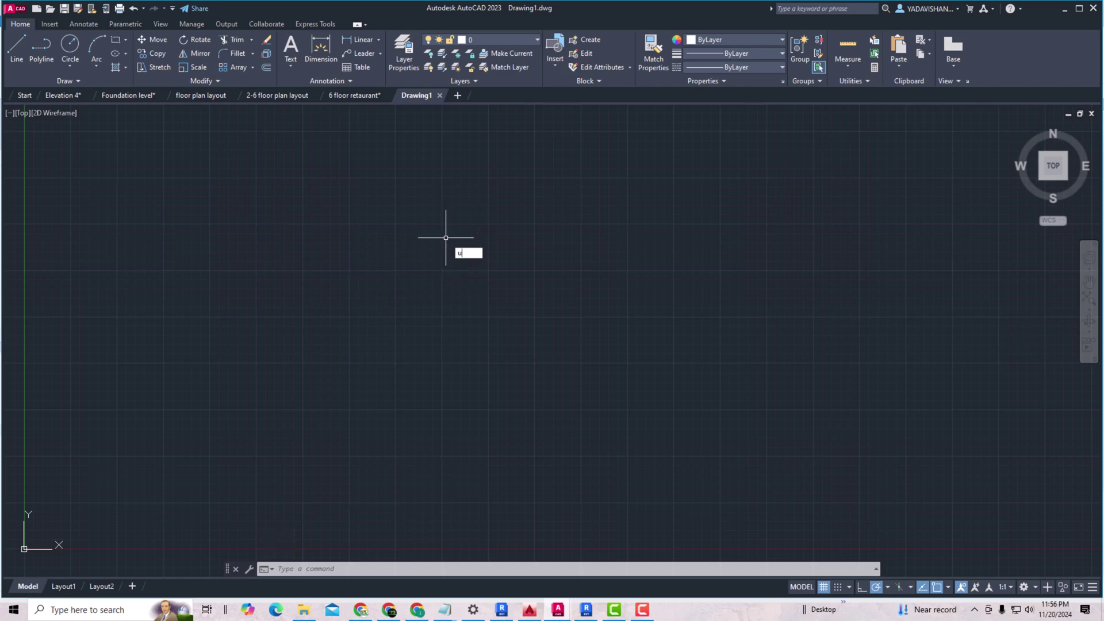
key(Return)
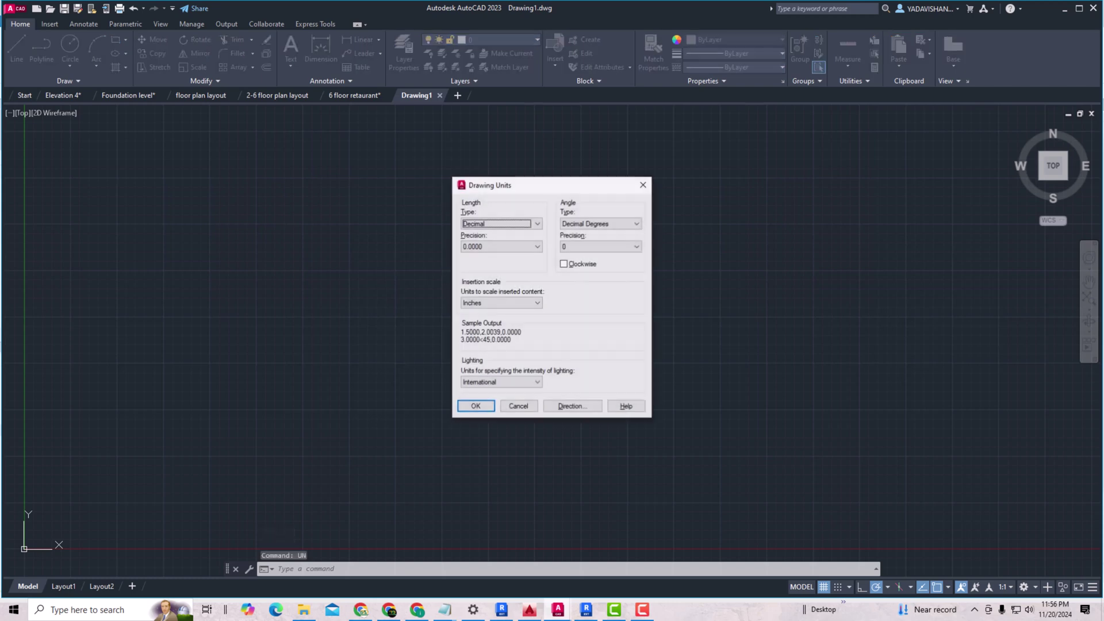
click(477, 227)
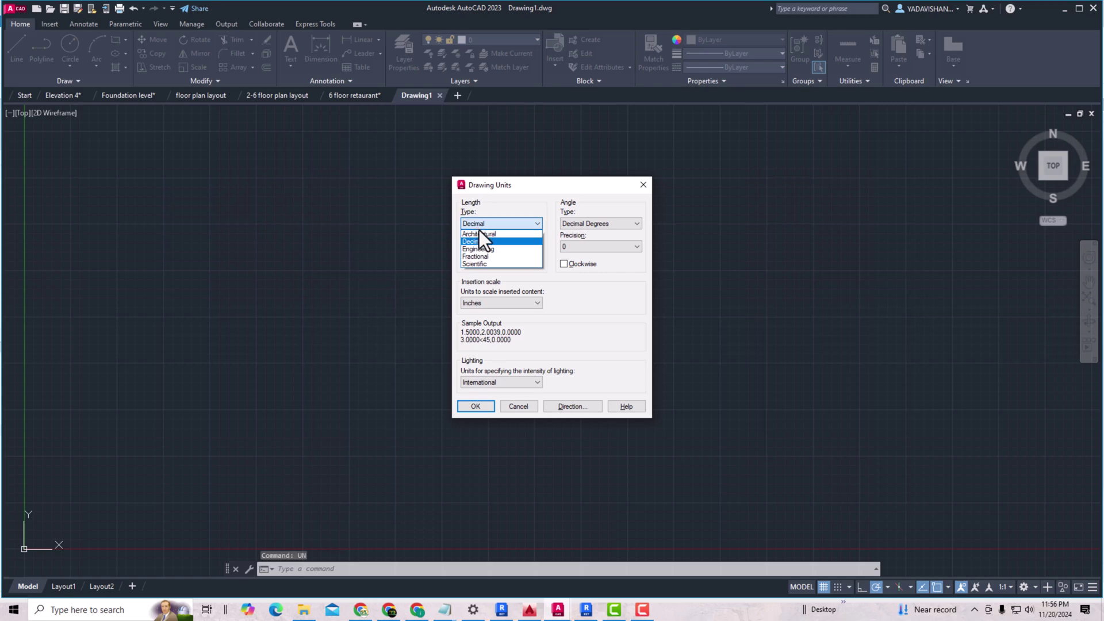
click(480, 233)
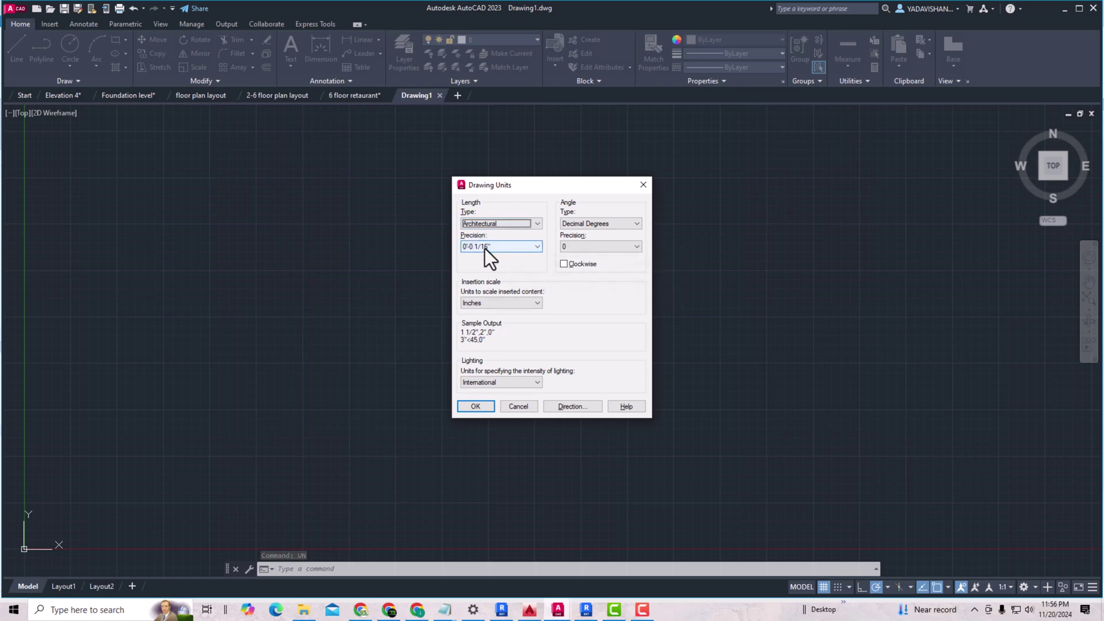
click(484, 303)
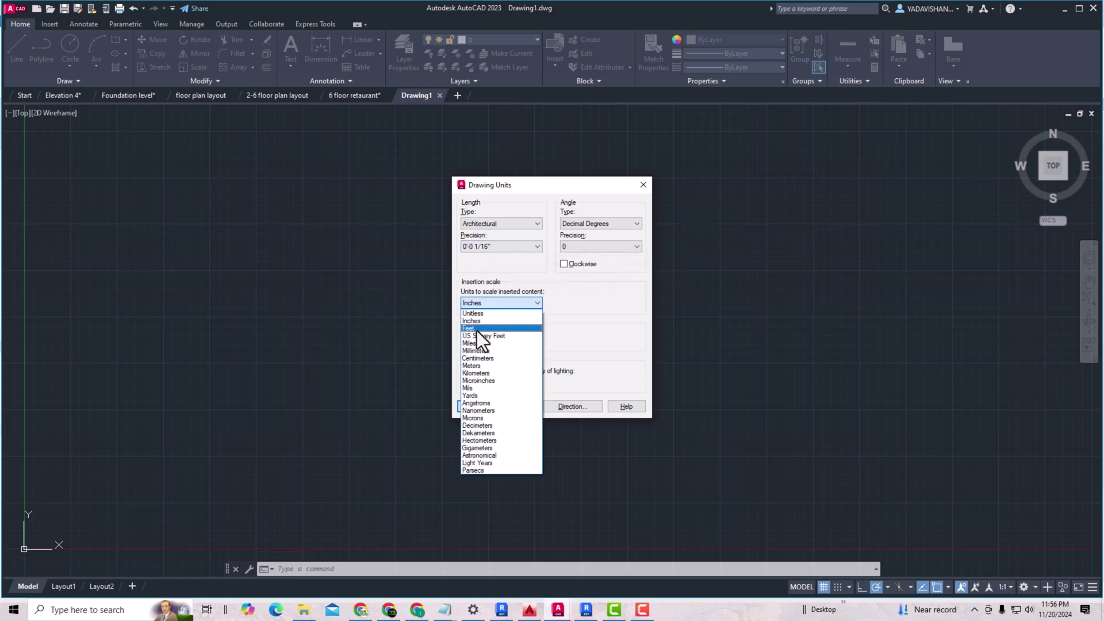
click(478, 328)
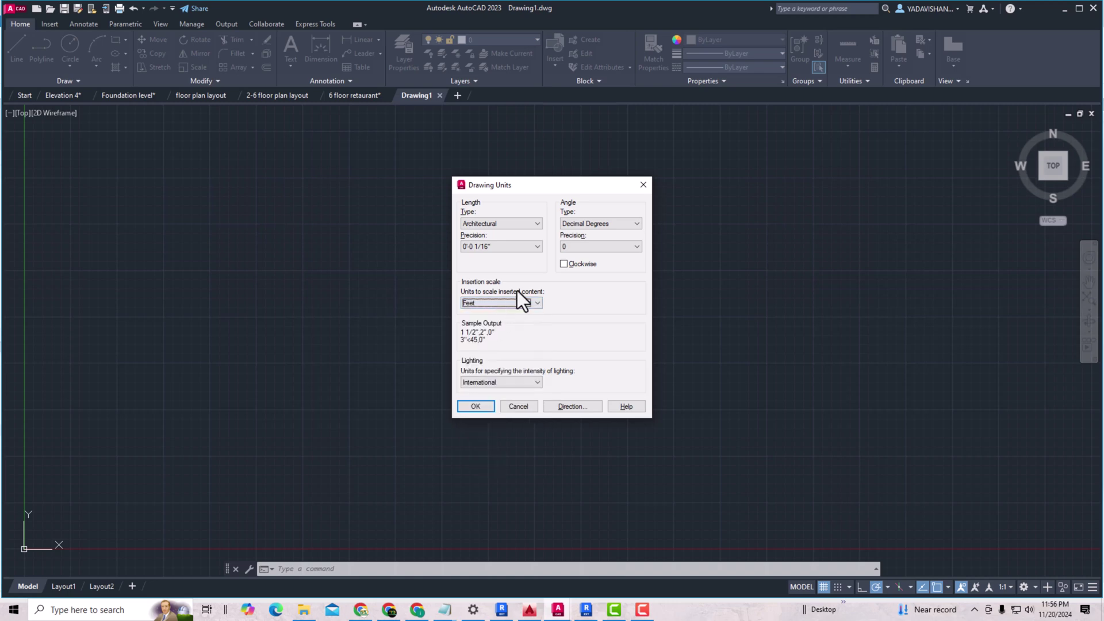
click(477, 406)
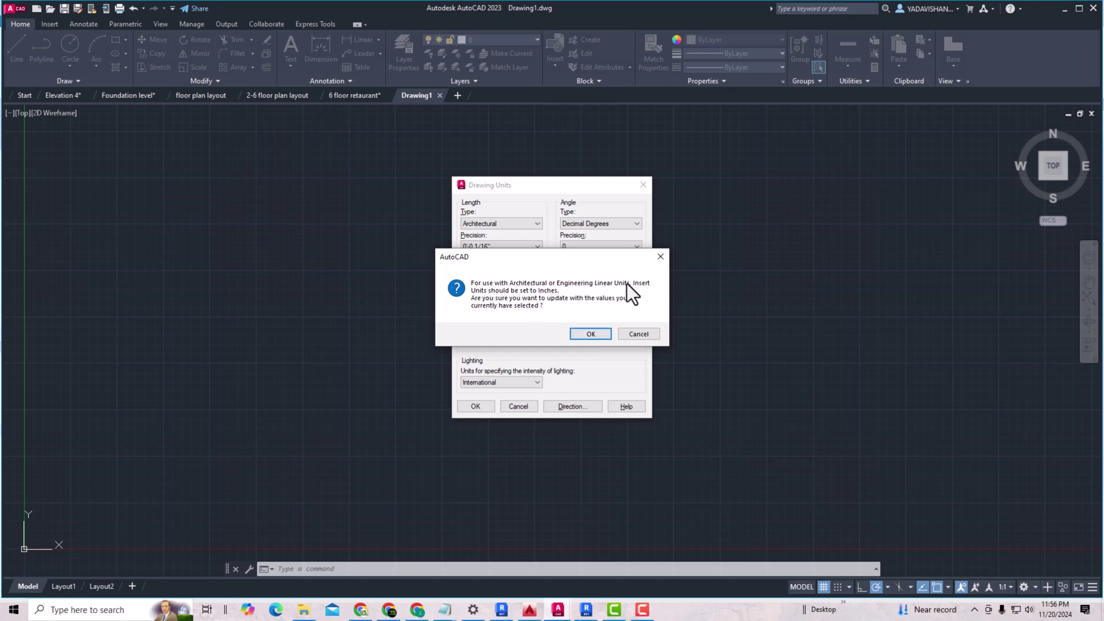
click(587, 334)
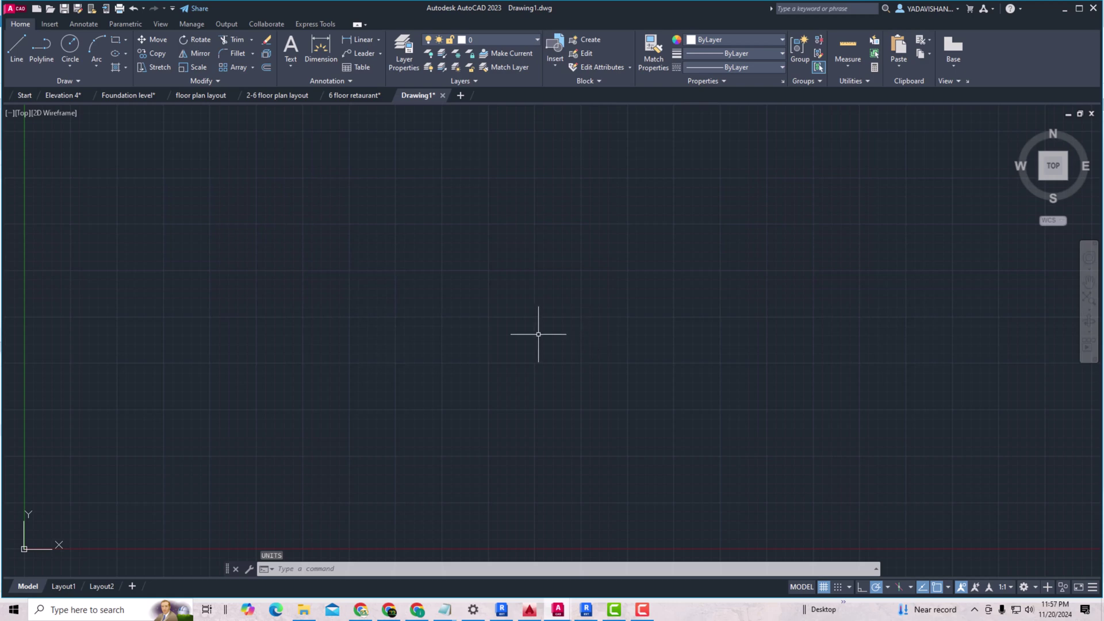
Set the drawing limits from 0,0 to an upper right corner of 500',1000'
text(LIMIT)
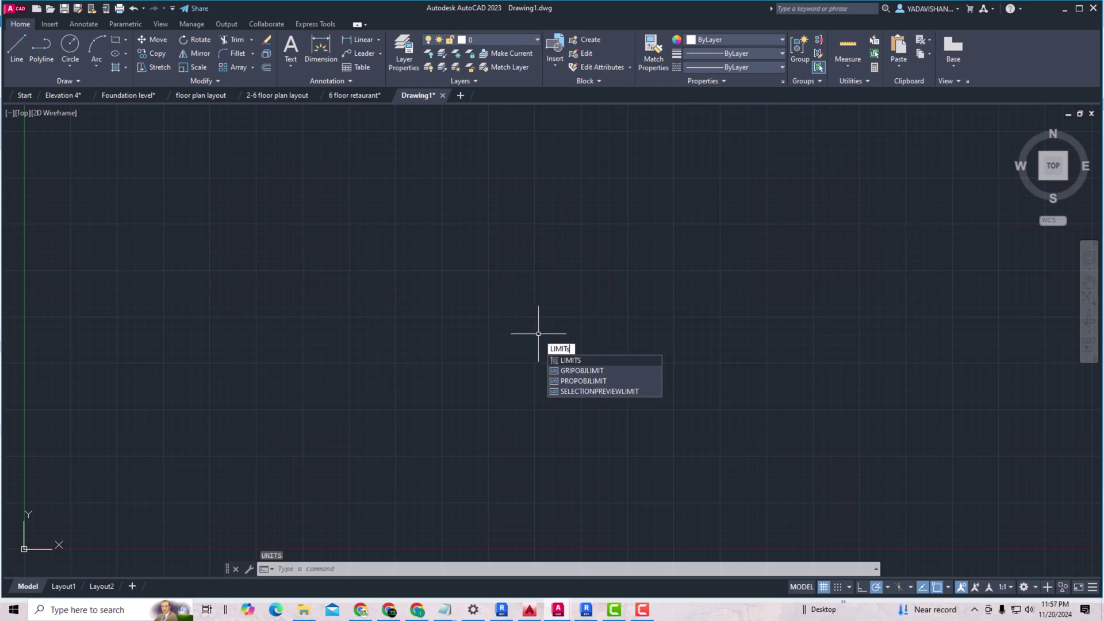
text(S)
key(Return)
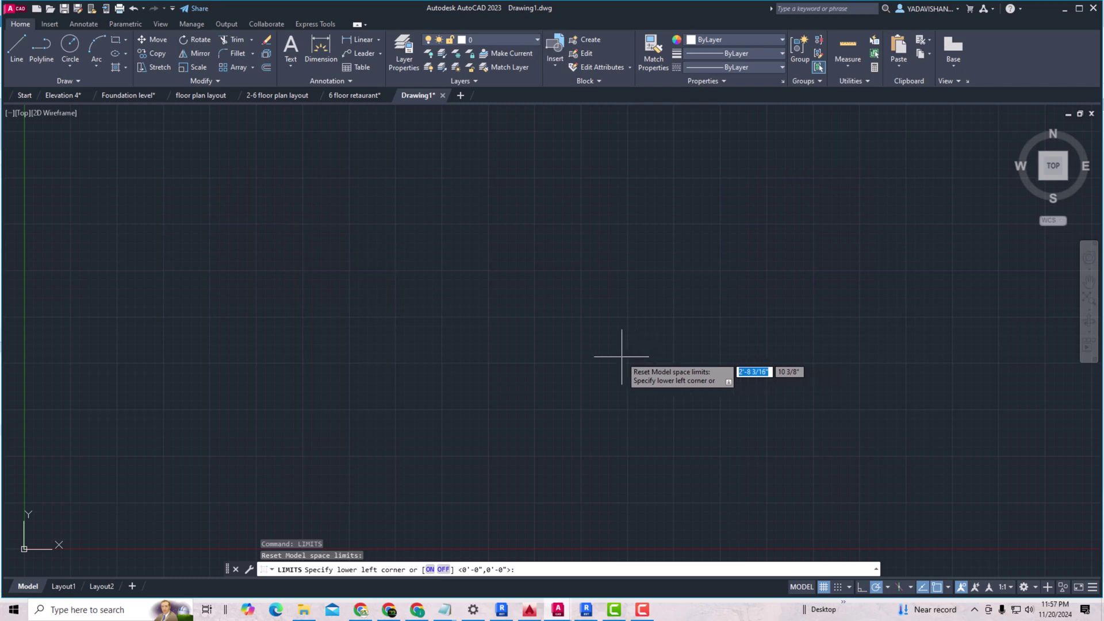
key(Return)
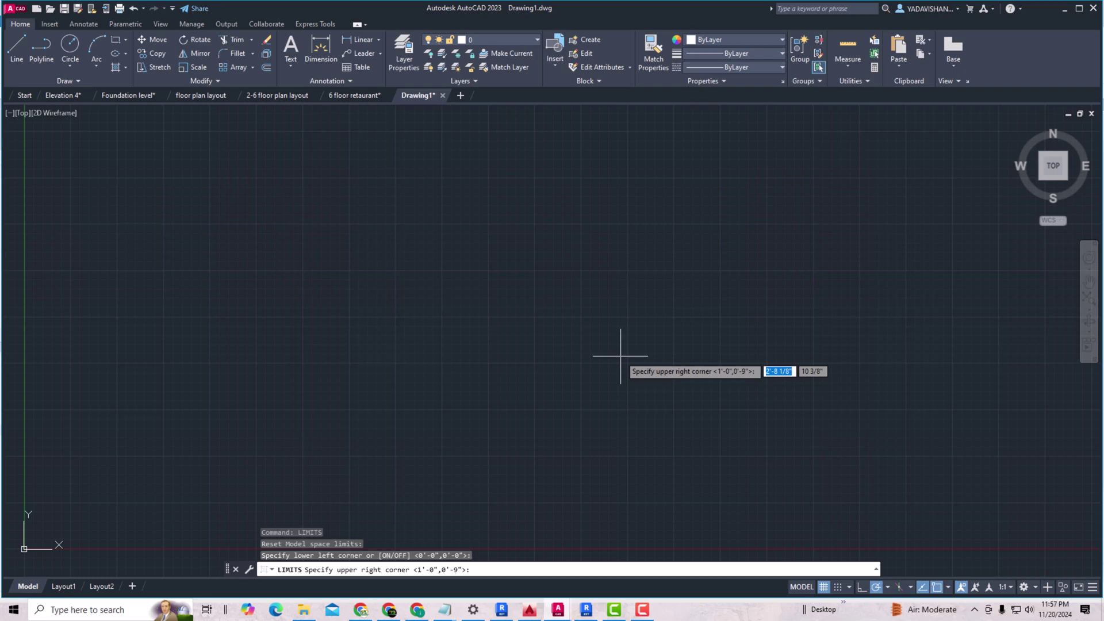
text(500)
key(Tab)
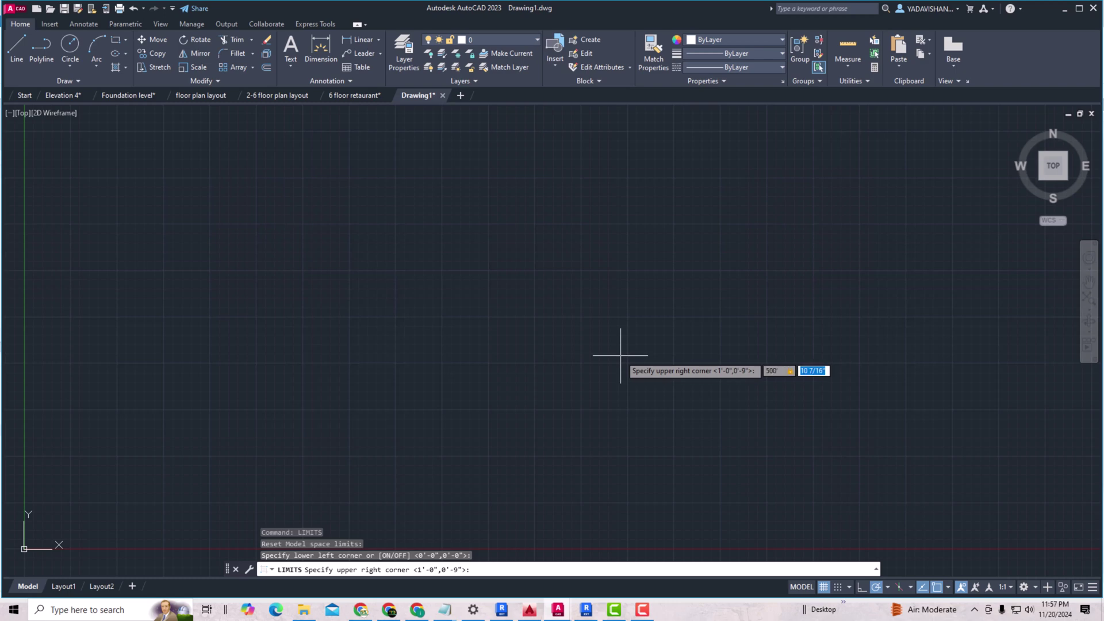
text(1000')
key(Return)
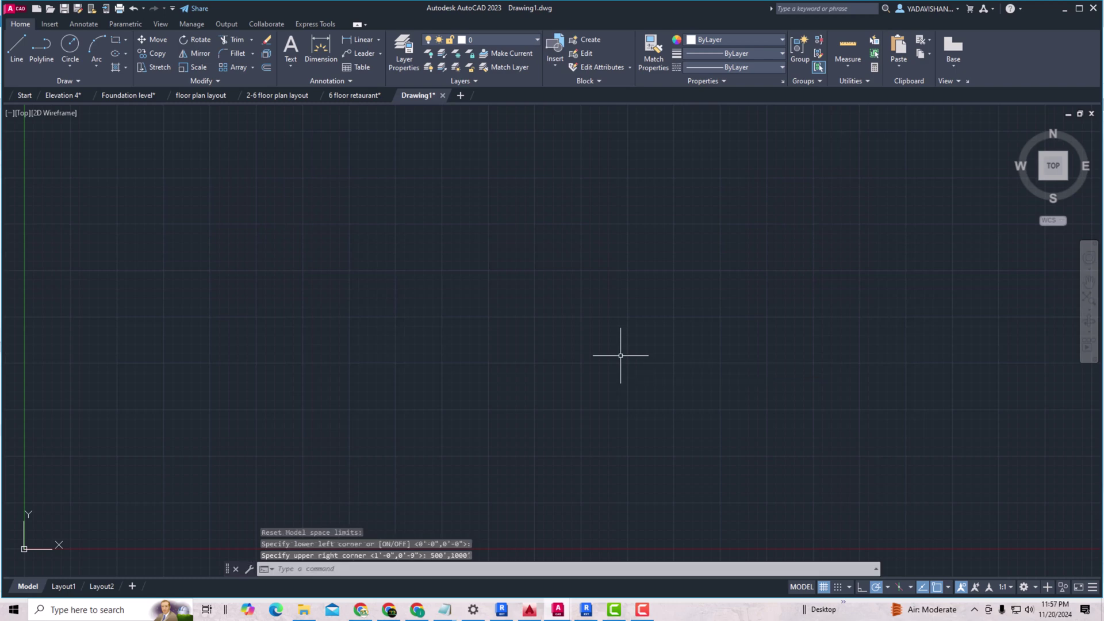
Zoom All to display the entire limits area
text(z)
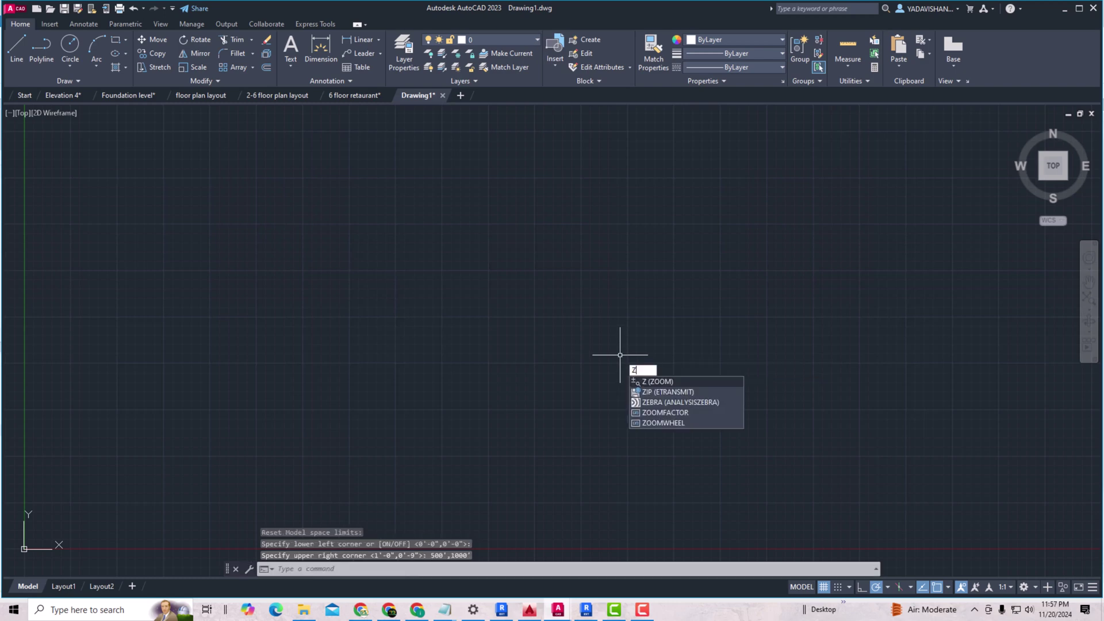
key(Return)
text(a)
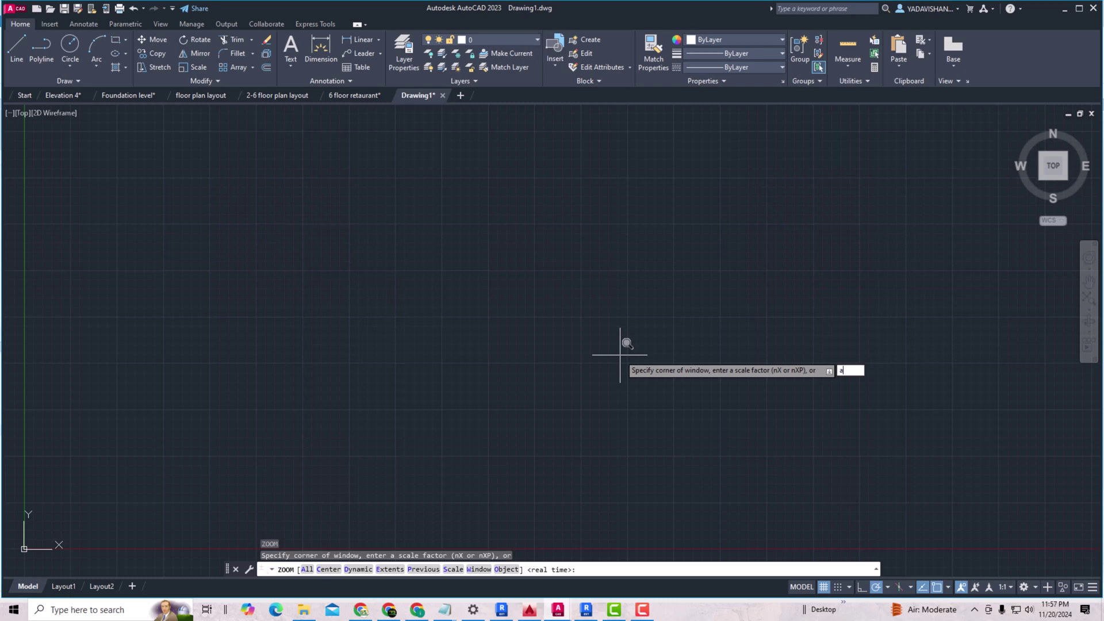
key(Return)
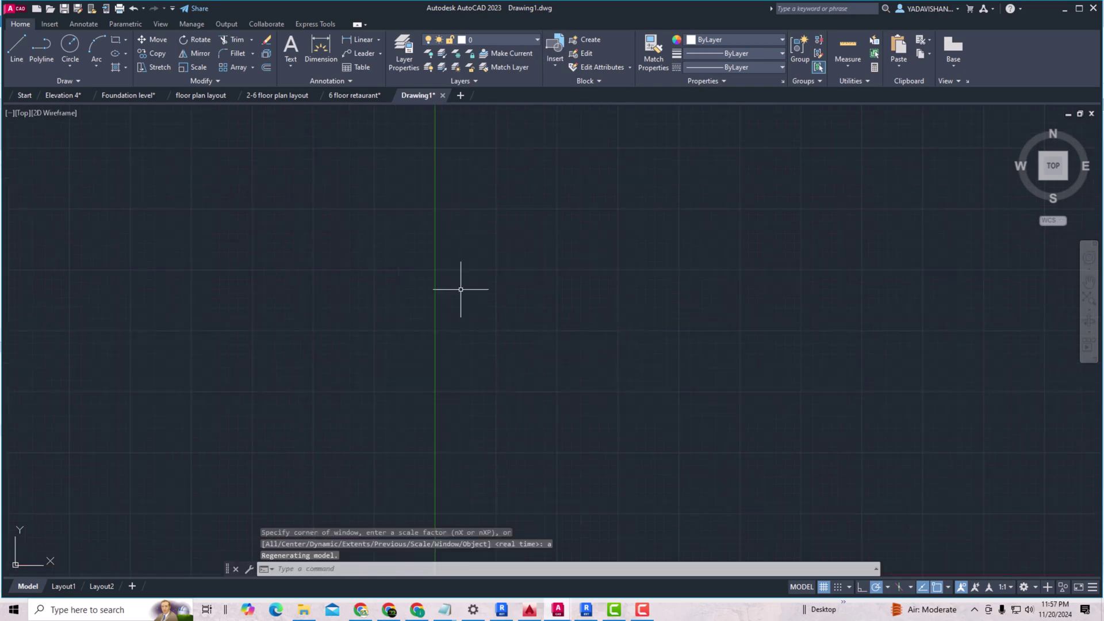
scroll(452, 303, up, 2)
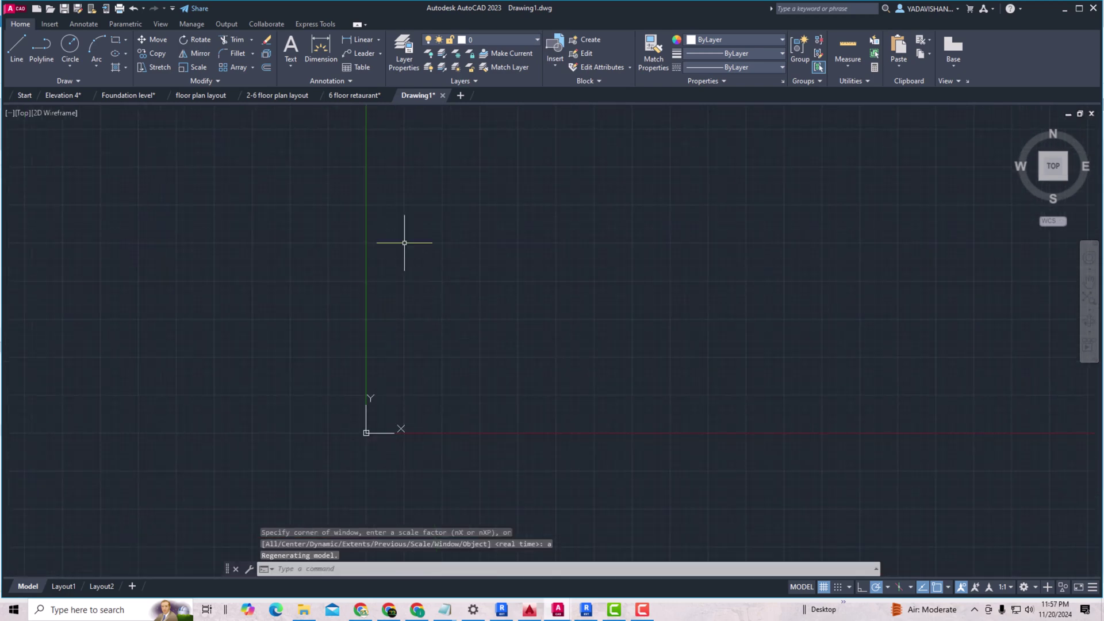
Window-select and copy the whole floor plan in 6 floor retaurant
click(349, 96)
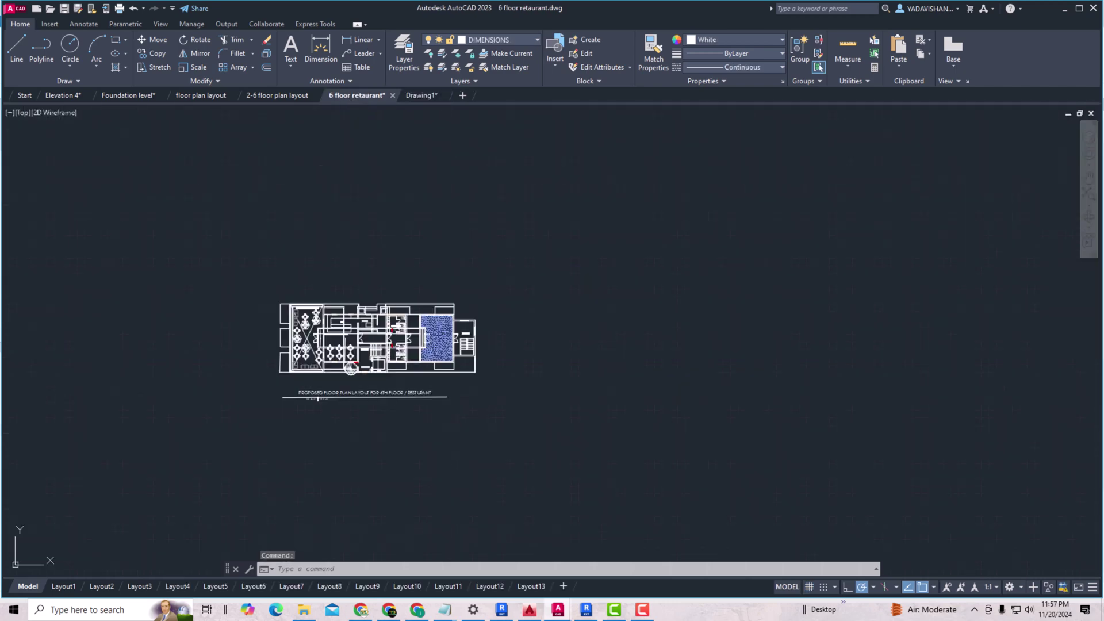
click(531, 431)
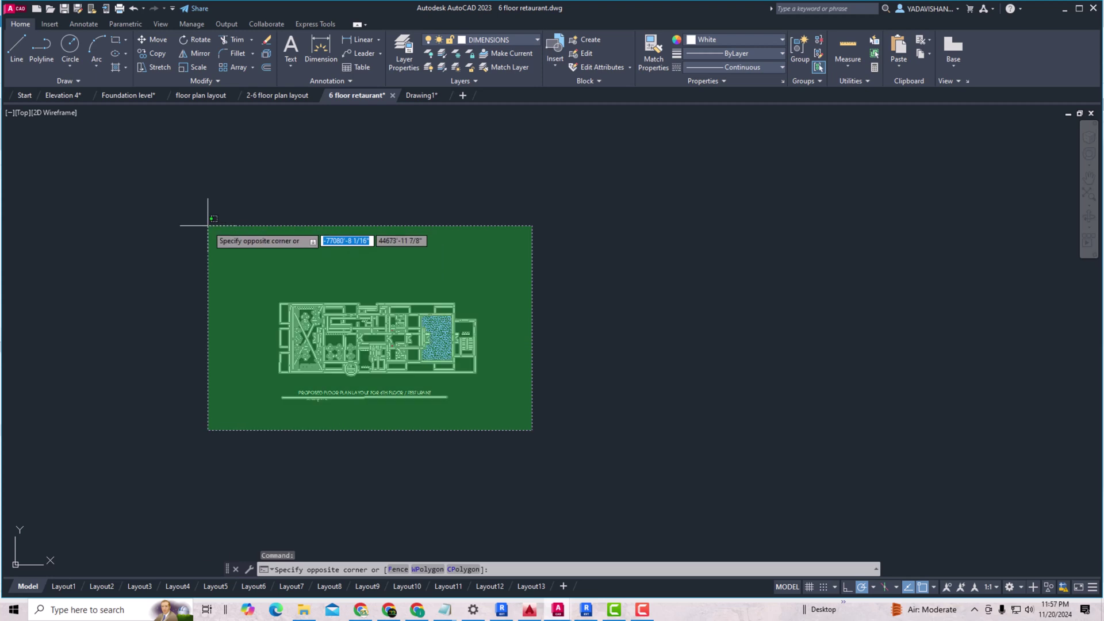
click(208, 226)
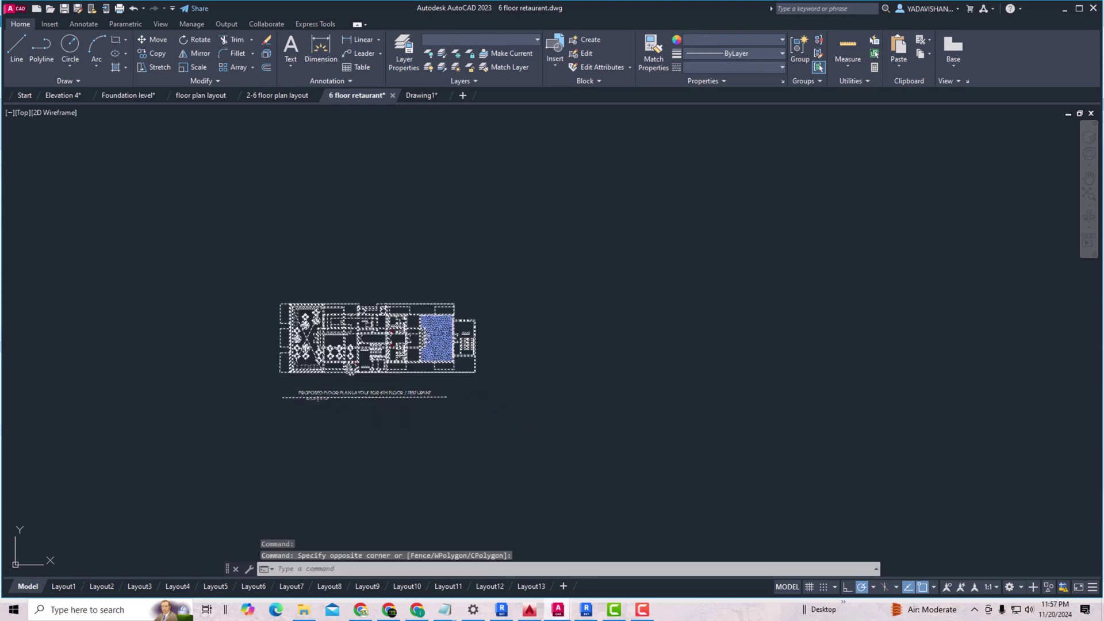
key(ctrl+c)
Paste the floor plan into Drawing1 just above and right of the origin
click(420, 96)
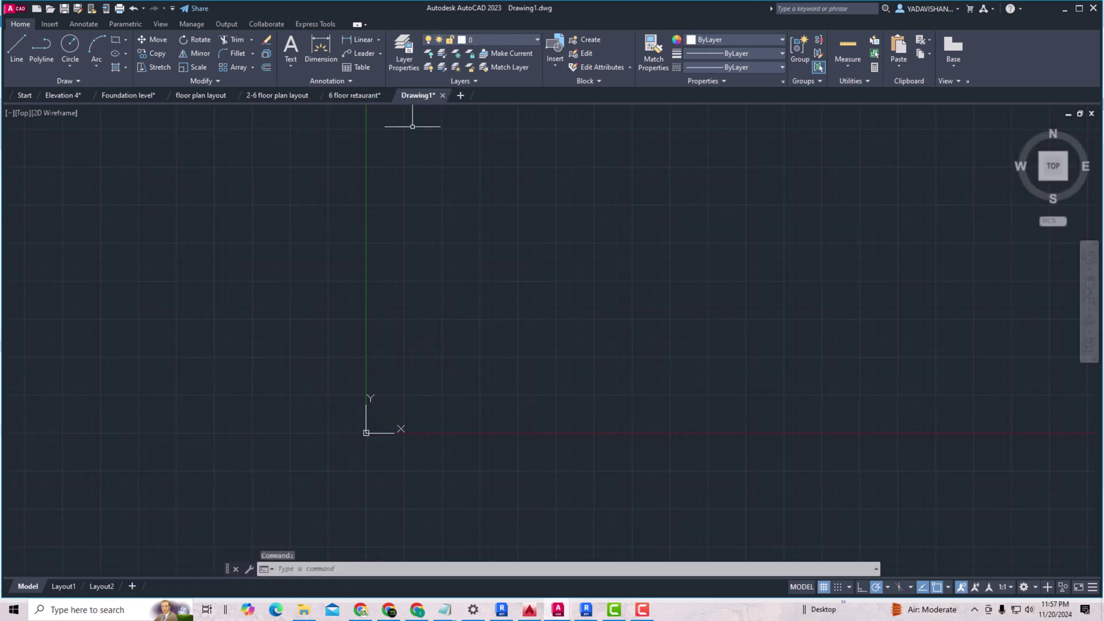
key(ctrl+v)
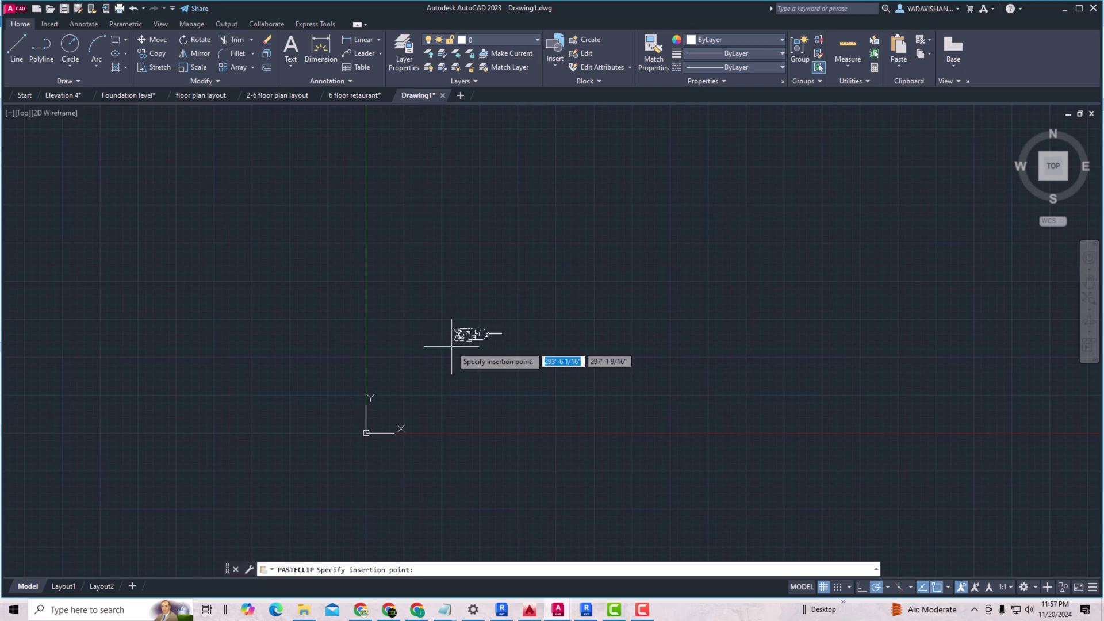
scroll(369, 431, up, 5)
scroll(368, 429, up, 6)
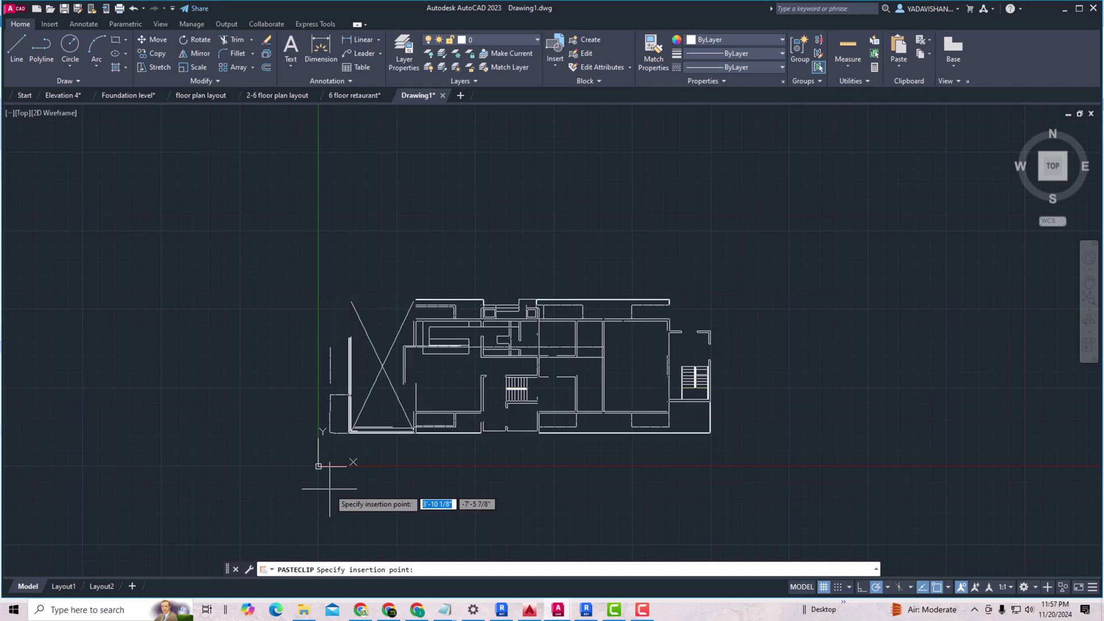
click(329, 489)
scroll(523, 259, down, 2)
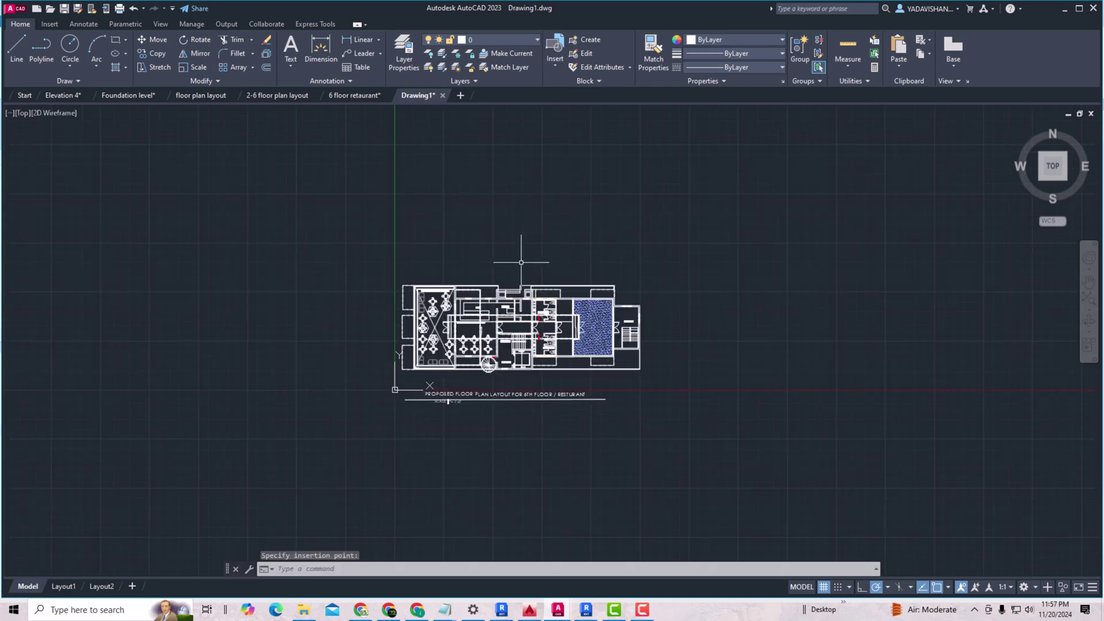
scroll(517, 345, up, 4)
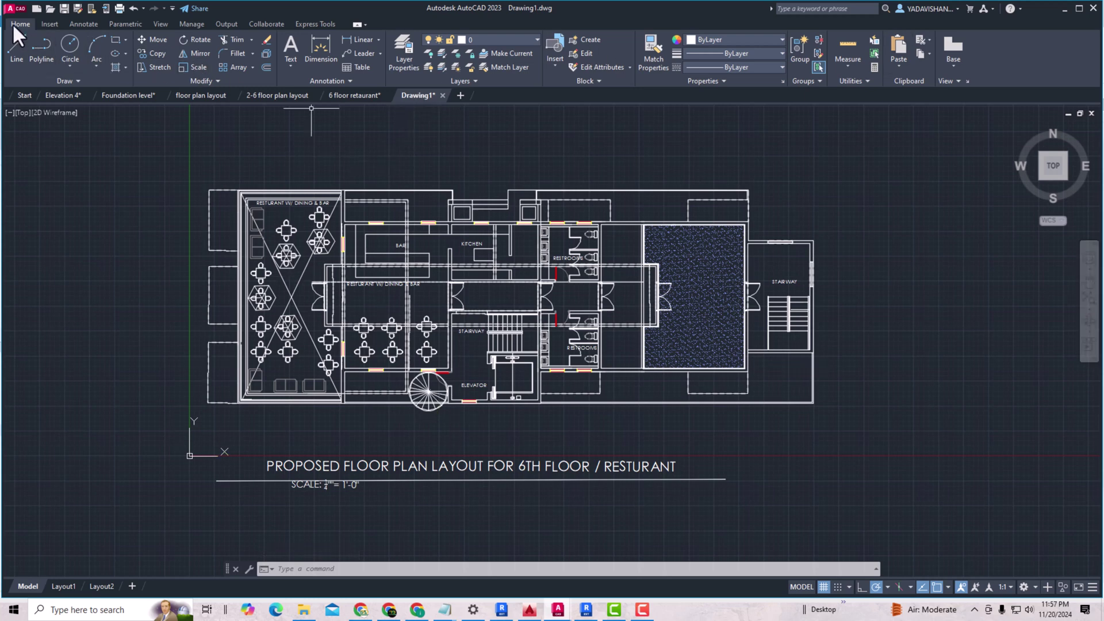
Save Drawing1 as 'new file' in the project folder with the other drawings
click(15, 9)
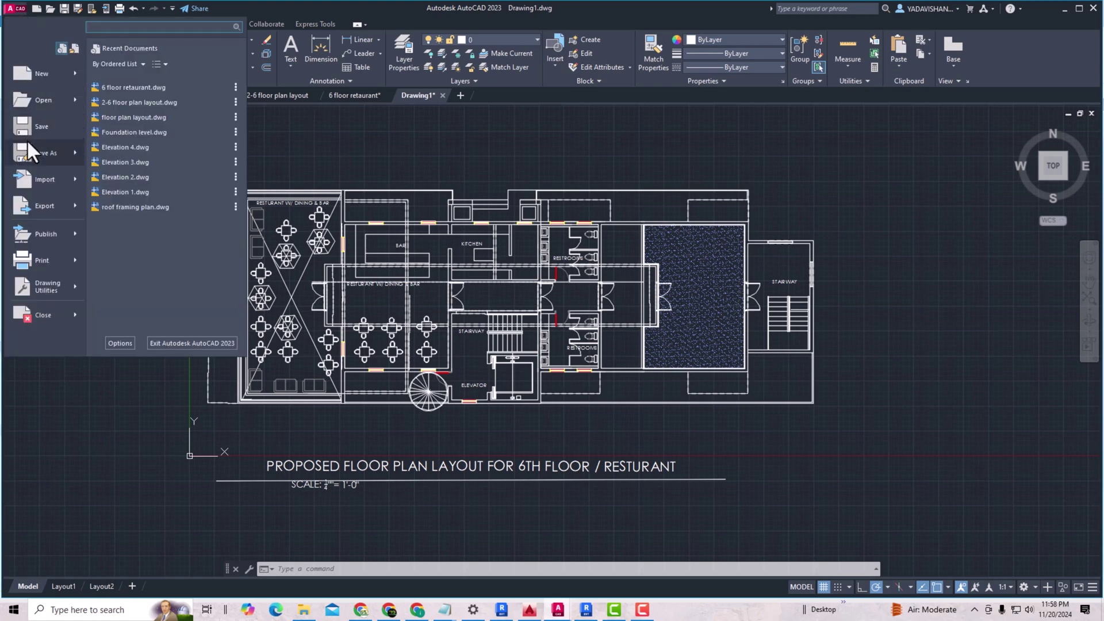
click(36, 154)
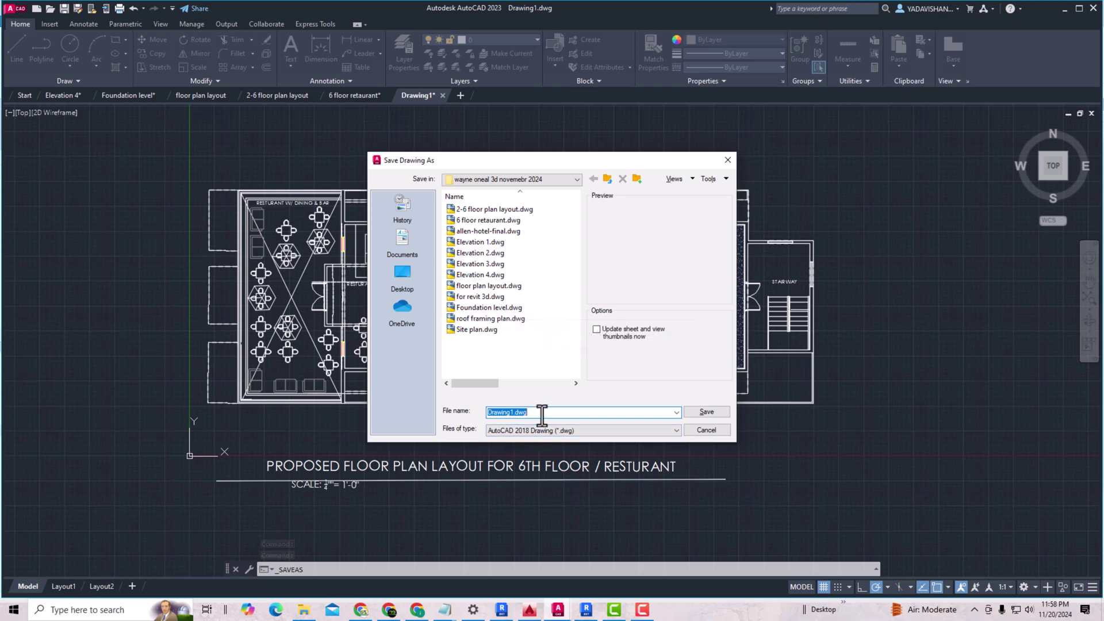
text(new f)
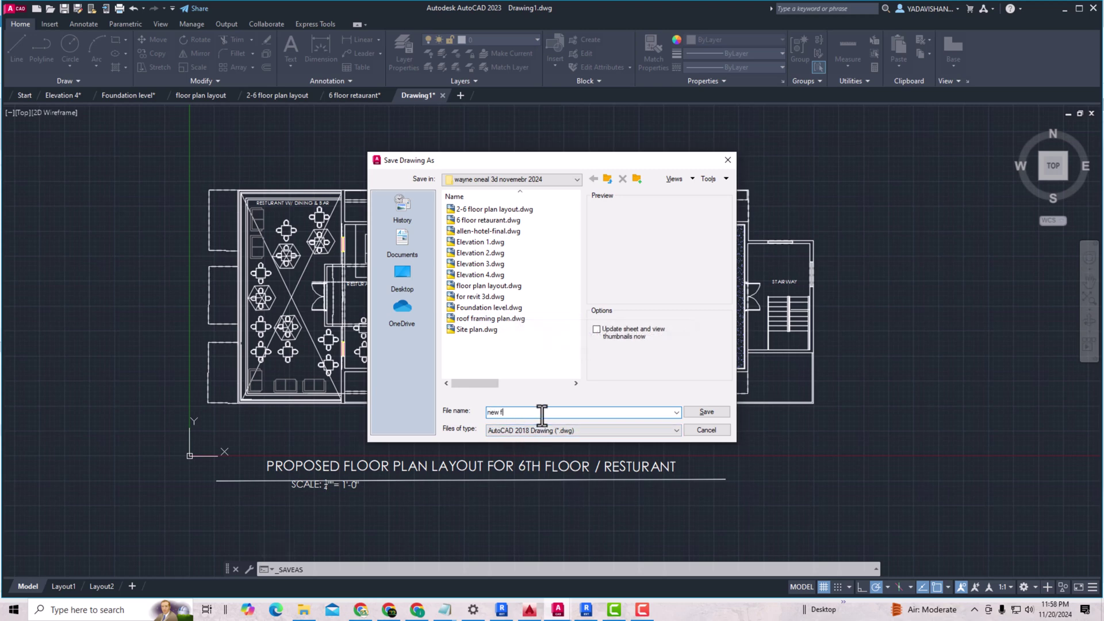
text(ile)
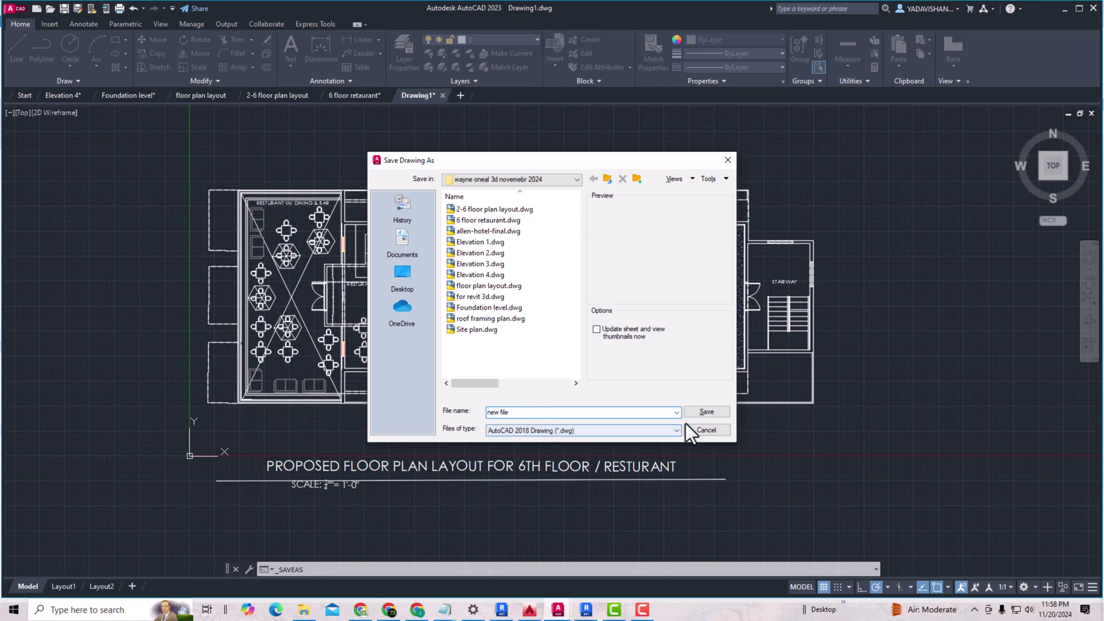
click(703, 413)
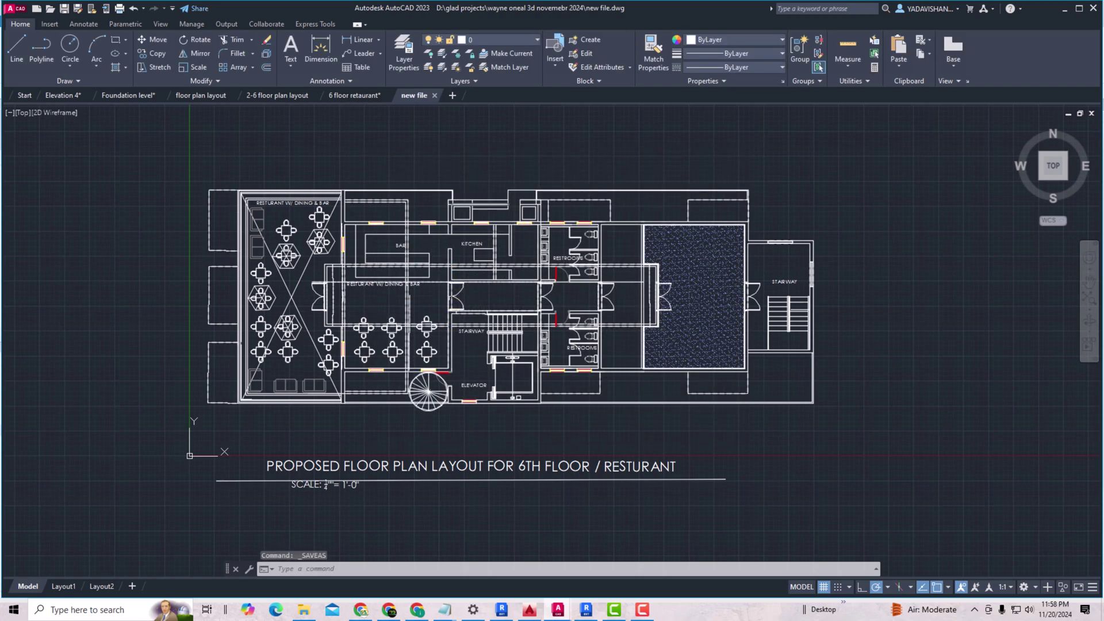
Back in Revit, choose new file.dwg in Link CAD and open it for linking
click(586, 609)
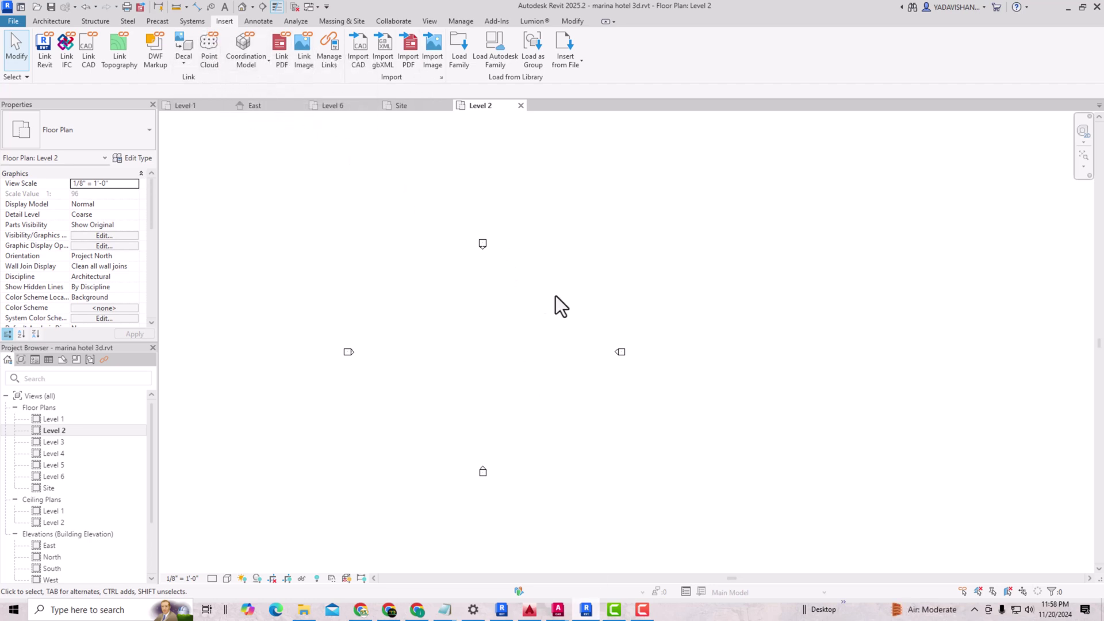
click(91, 66)
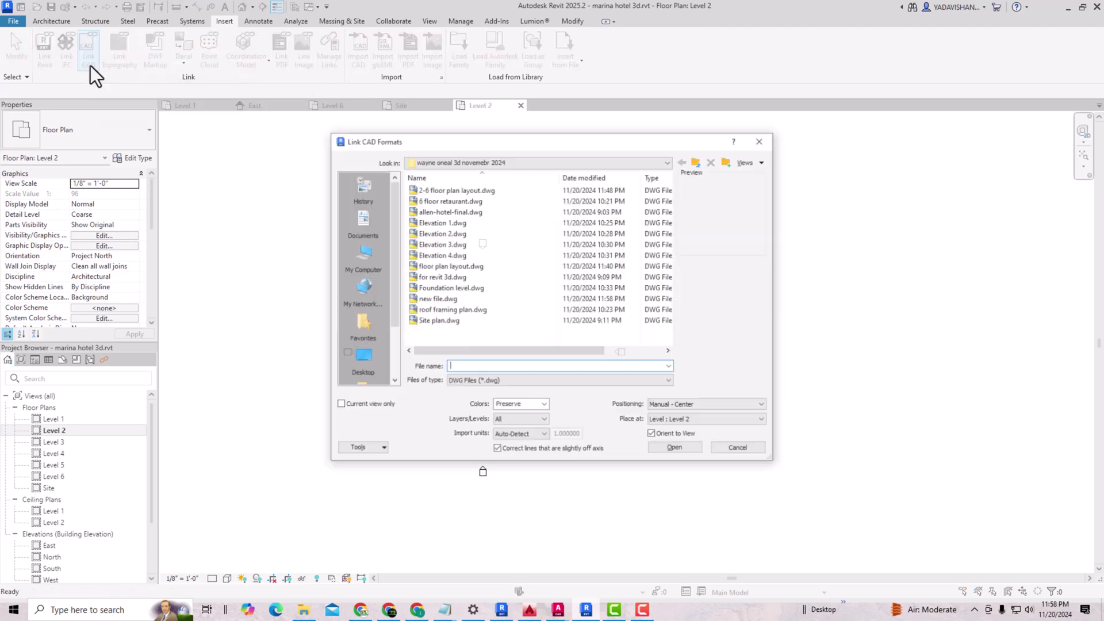
click(440, 299)
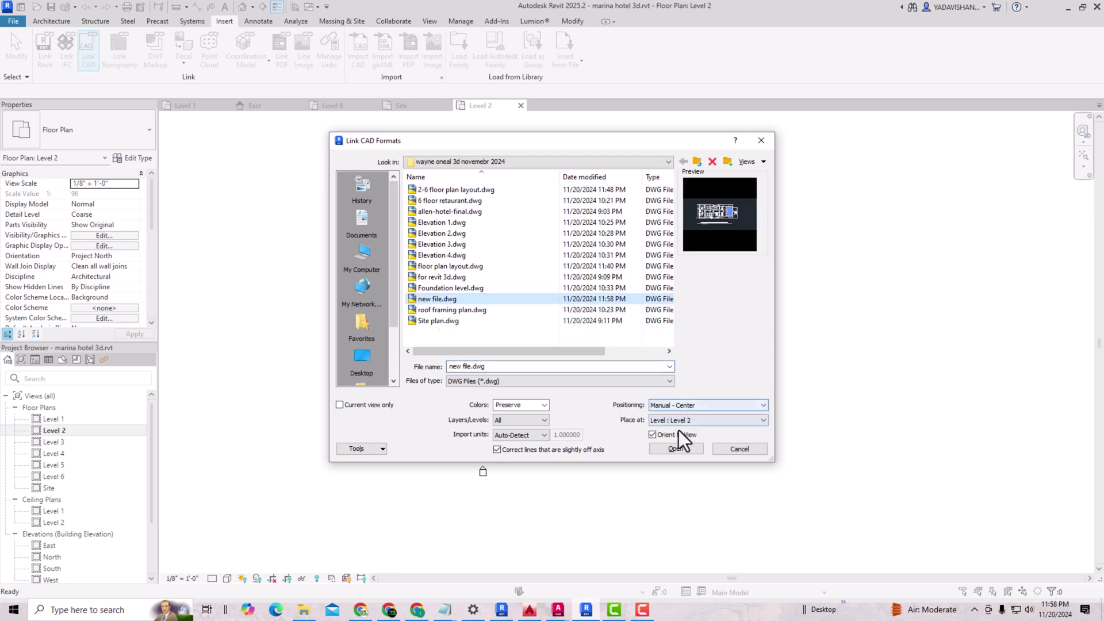
click(674, 449)
Place the linked restaurant plan in the Level 2 view and zoom to check it
scroll(672, 450, down, 2)
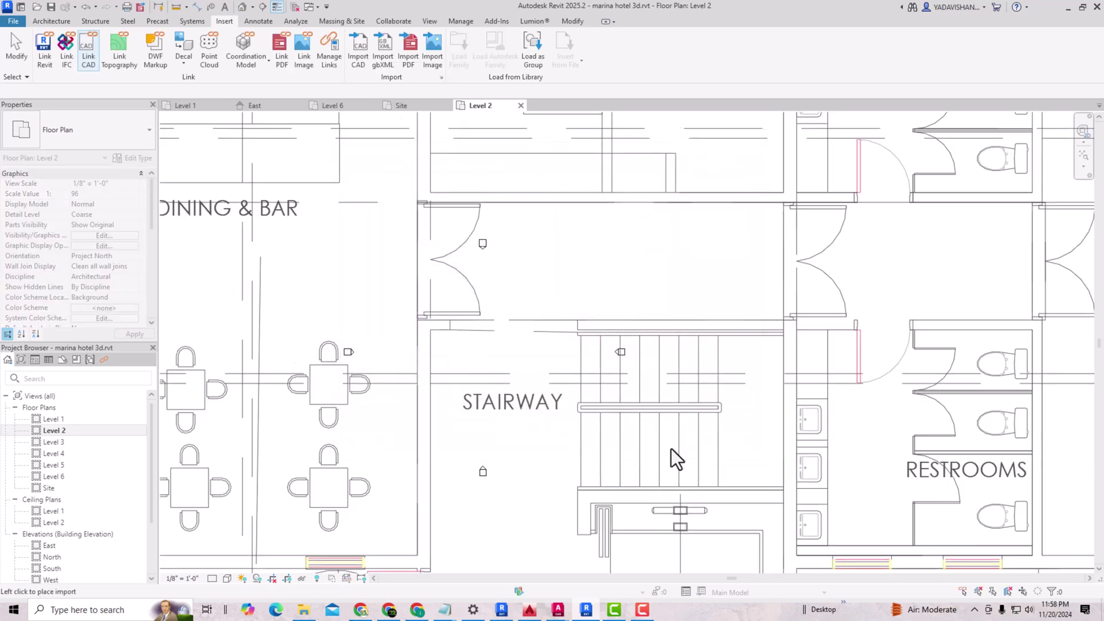
scroll(565, 309, down, 3)
scroll(565, 310, down, 5)
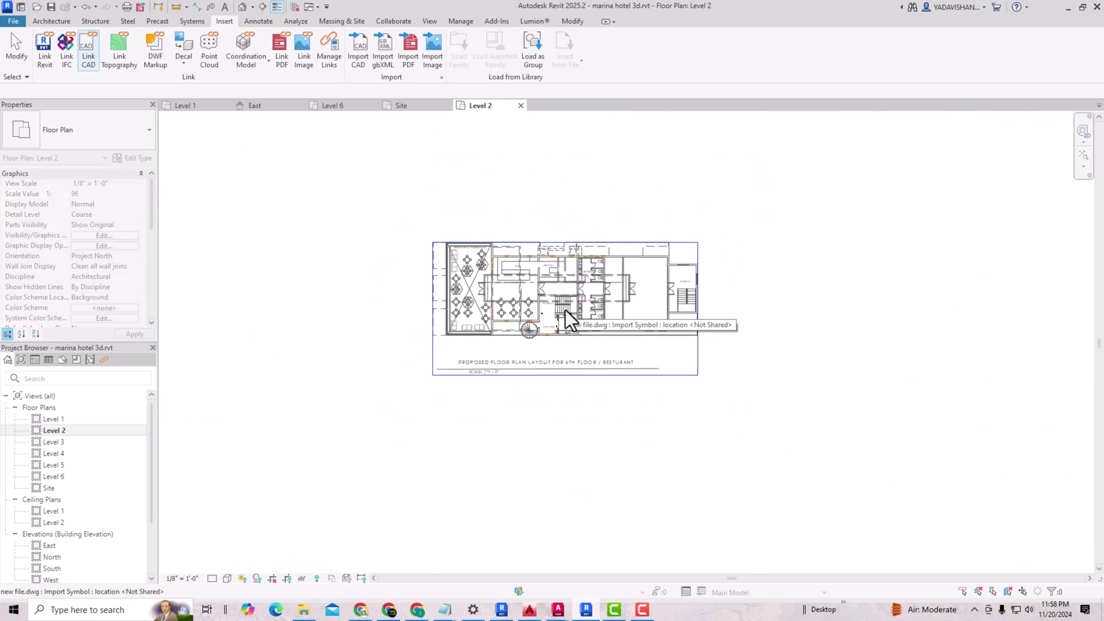
scroll(582, 347, up, 5)
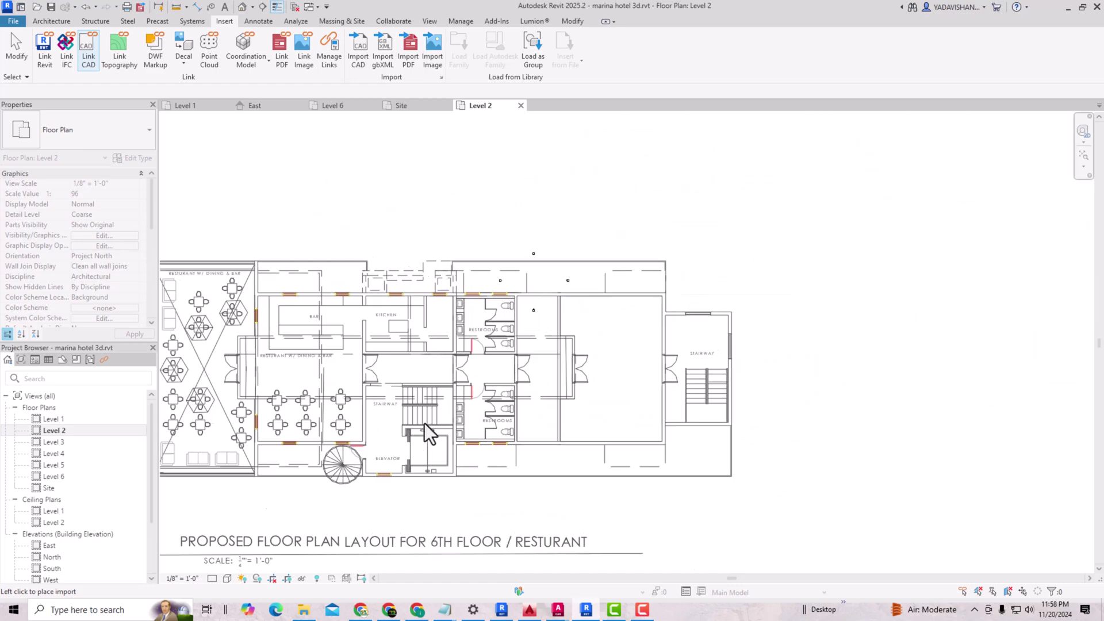
click(582, 337)
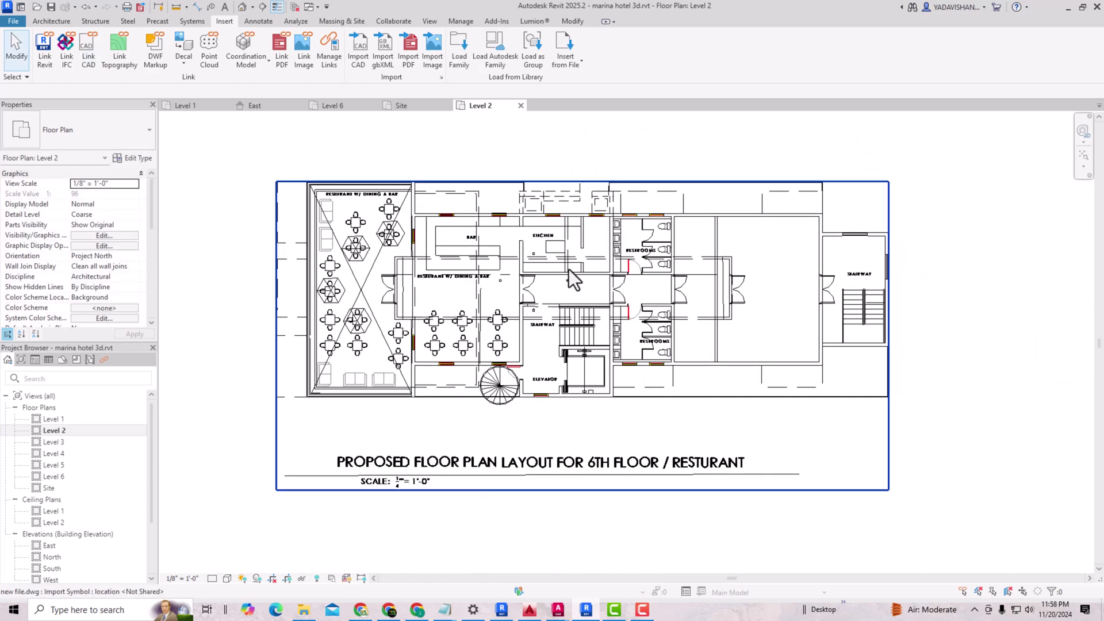
scroll(530, 250, up, 4)
scroll(574, 347, up, 2)
scroll(530, 282, up, 1)
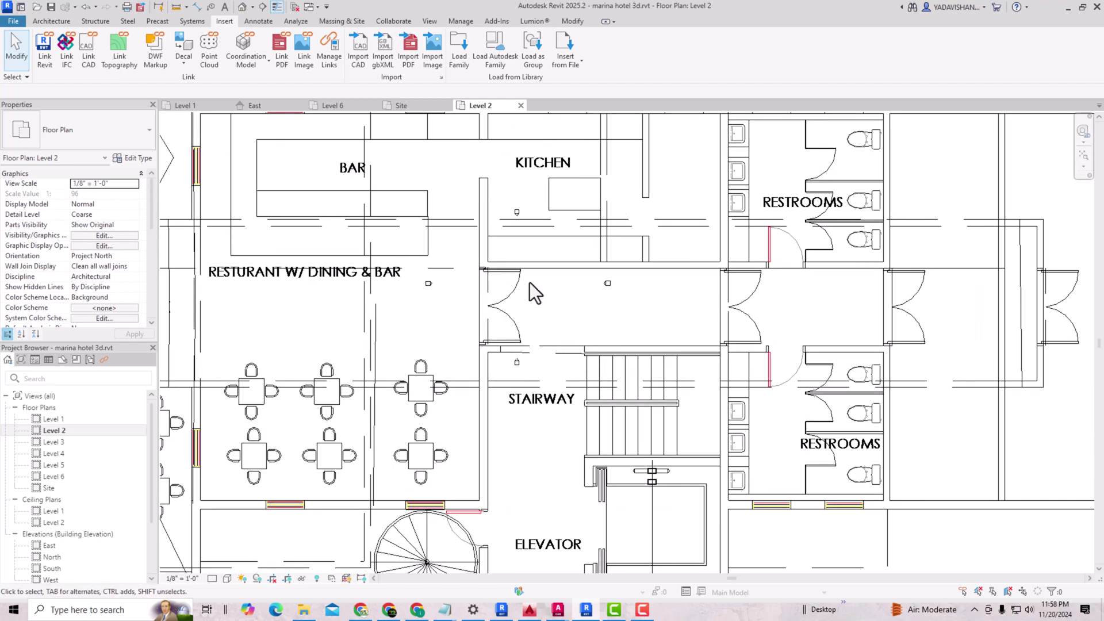
scroll(424, 296, up, 2)
scroll(422, 289, down, 6)
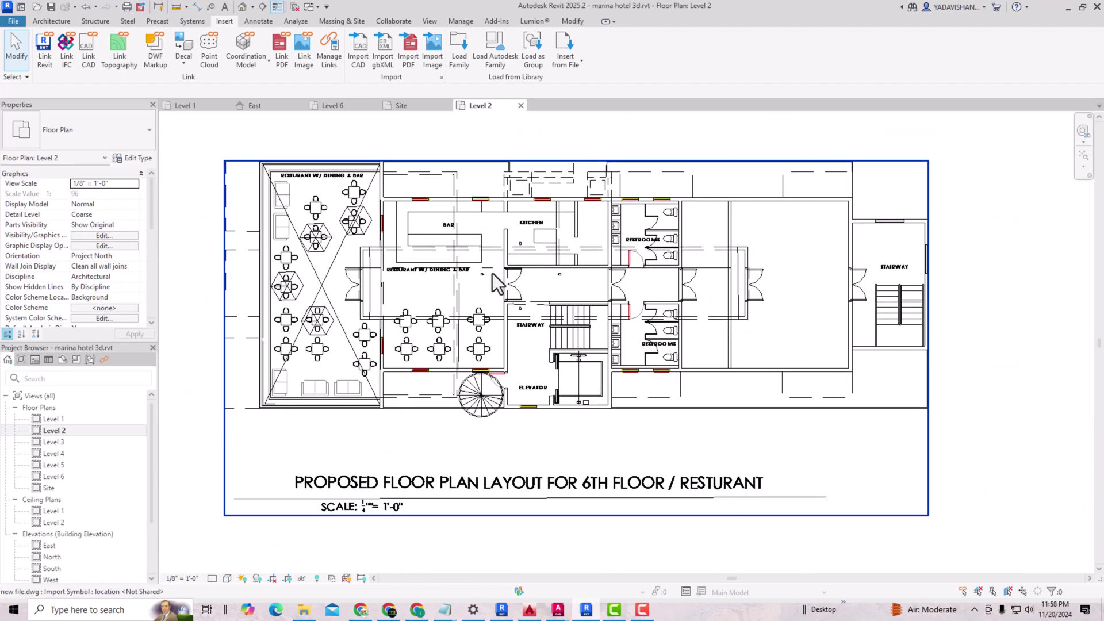
scroll(440, 363, down, 2)
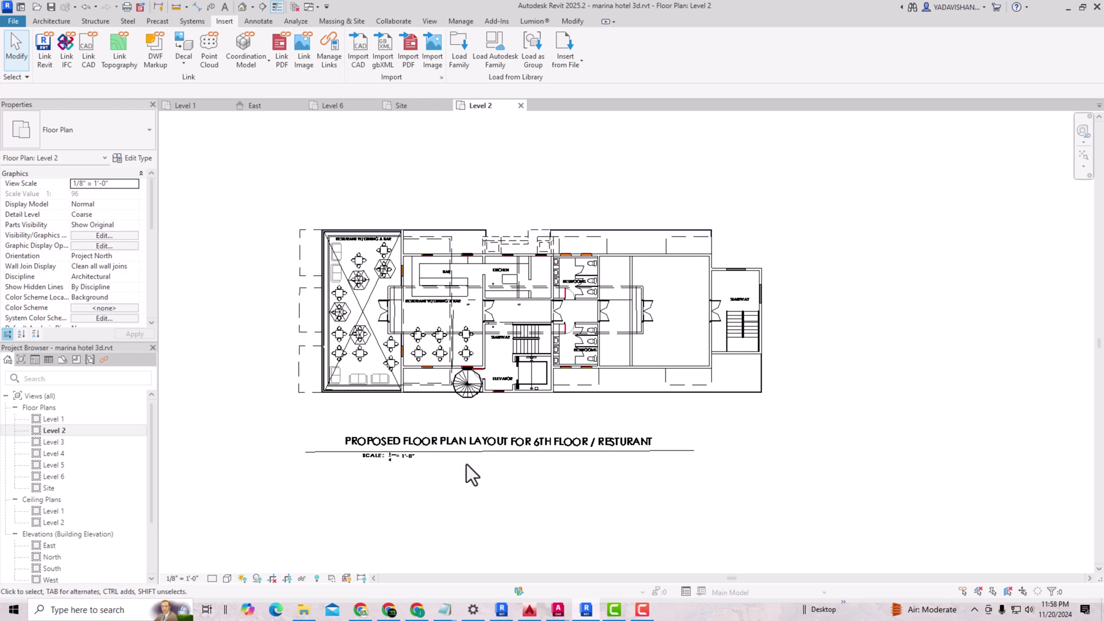
mouse_move(368, 616)
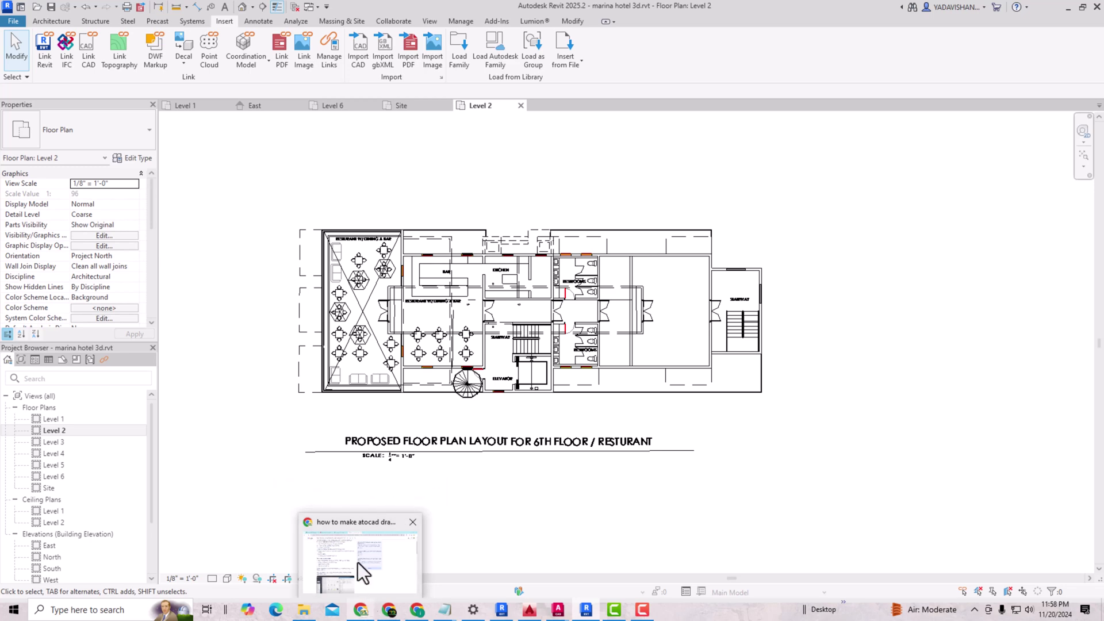
Close the Google results tab and scroll the Autodesk 20-mile extents article to its Solution steps
mouse_move(357, 562)
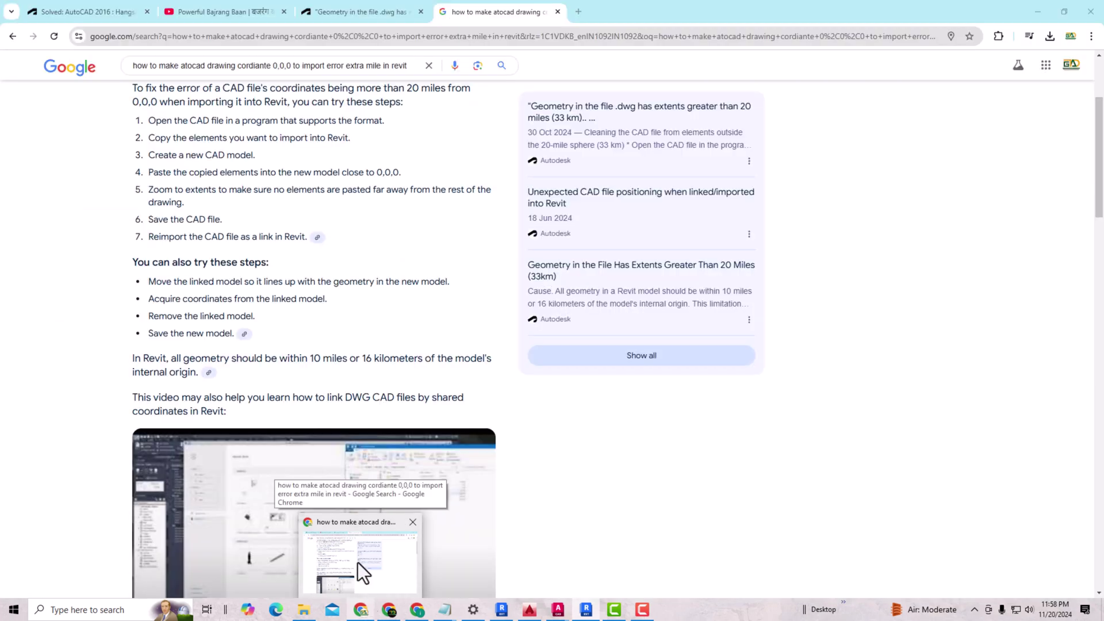
click(358, 562)
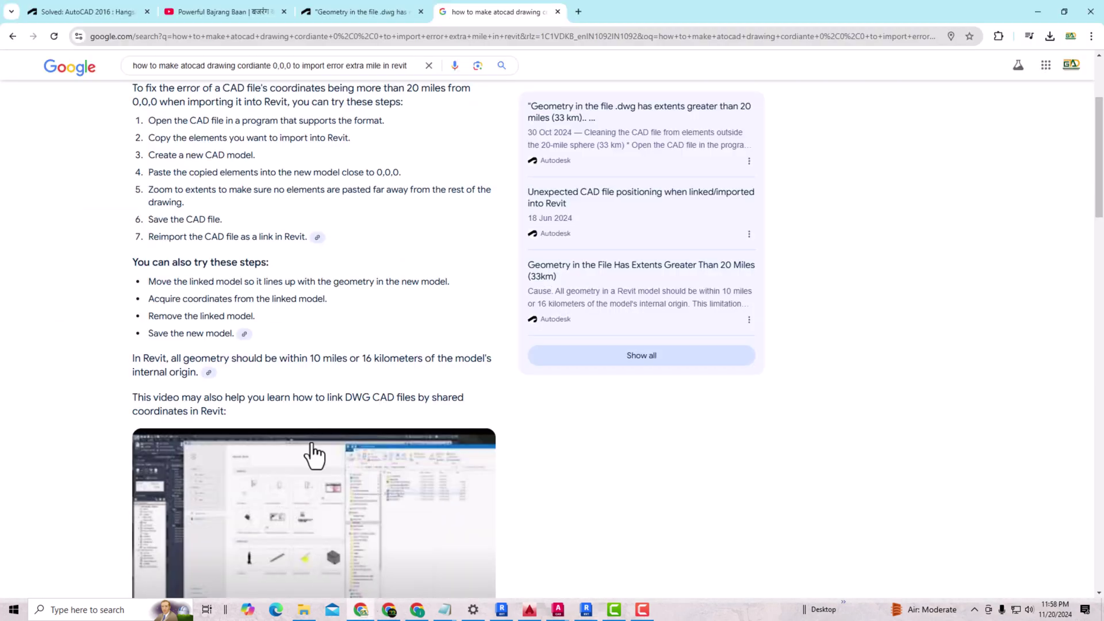
key(ctrl+w)
scroll(361, 421, up, 10)
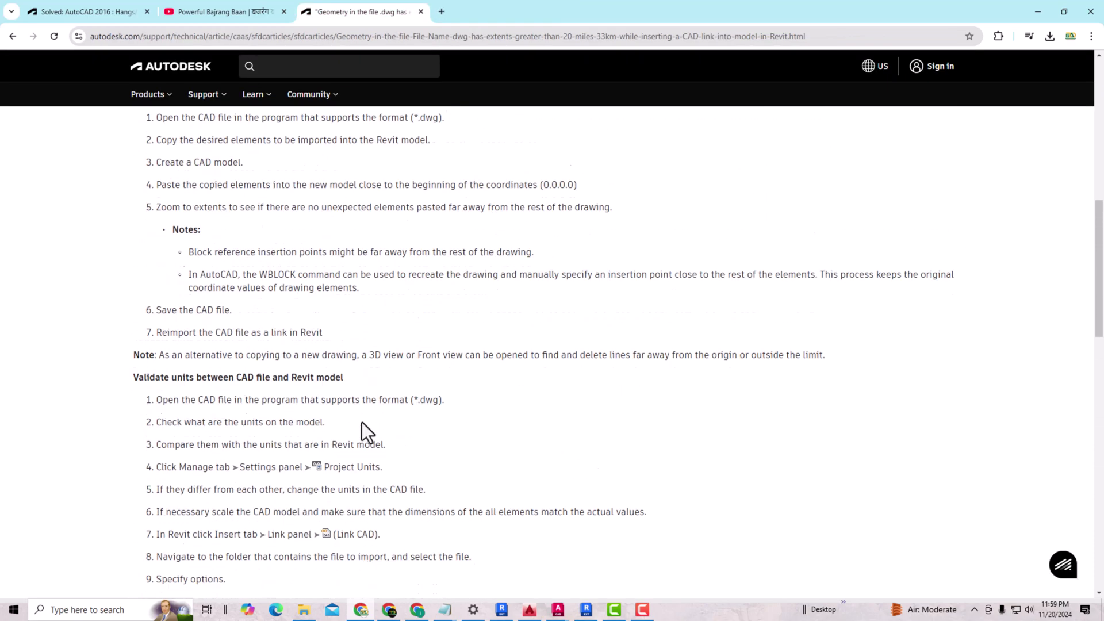
scroll(361, 423, up, 8)
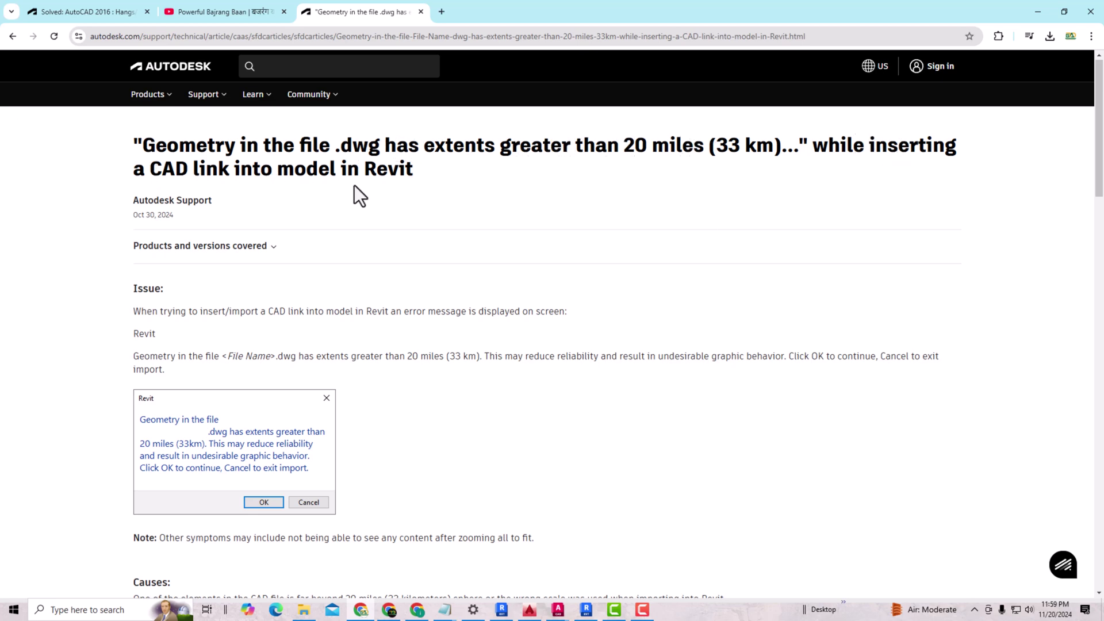
scroll(333, 212, down, 3)
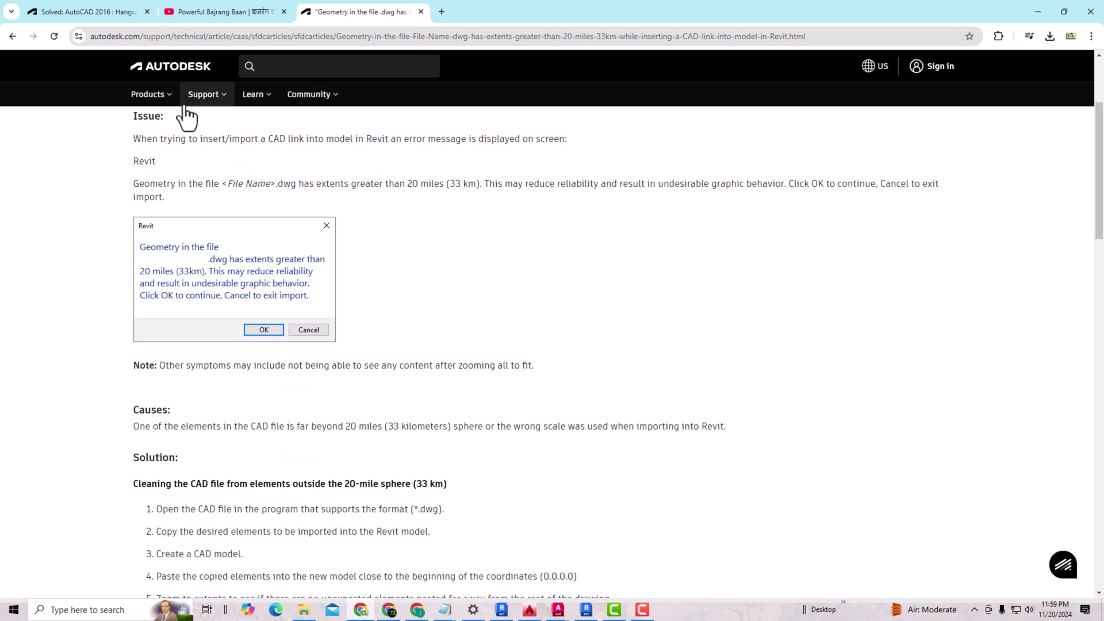
scroll(240, 399, down, 2)
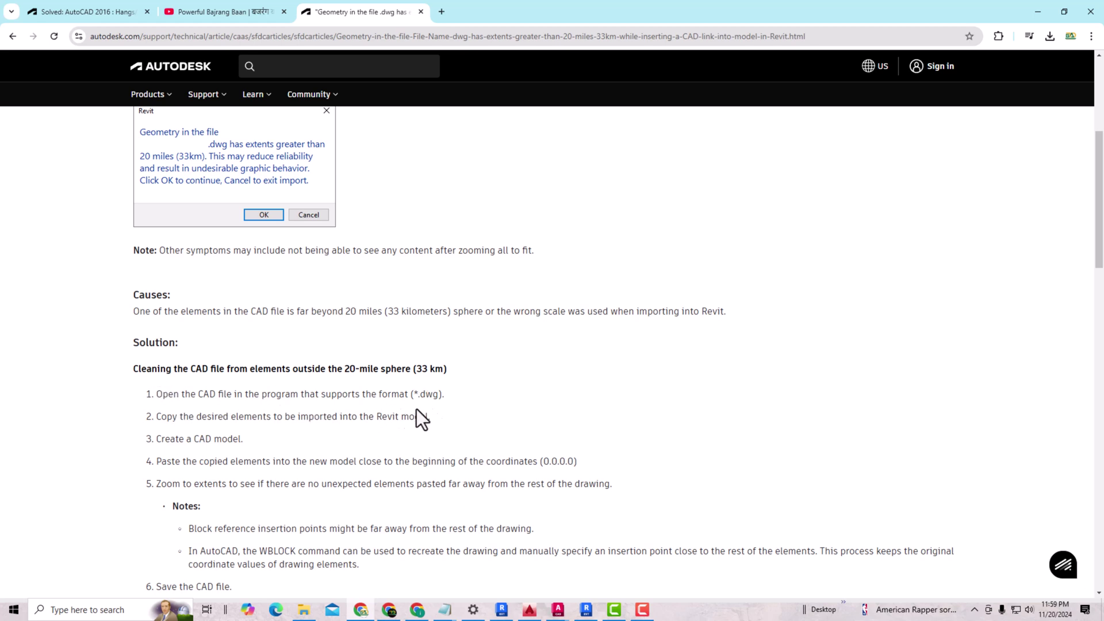
scroll(195, 389, down, 1)
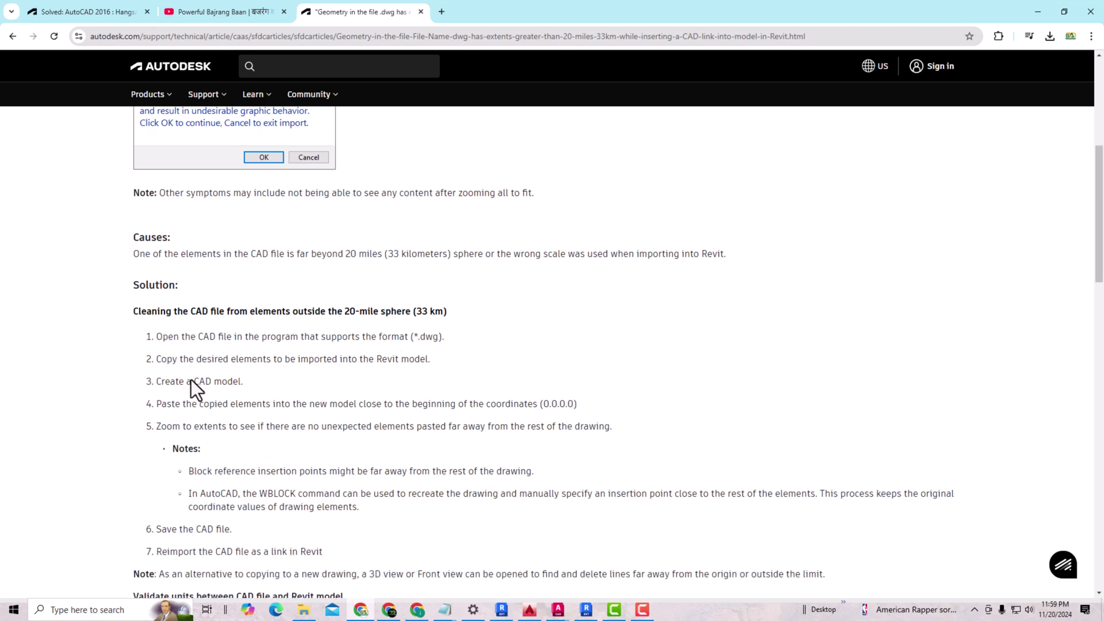